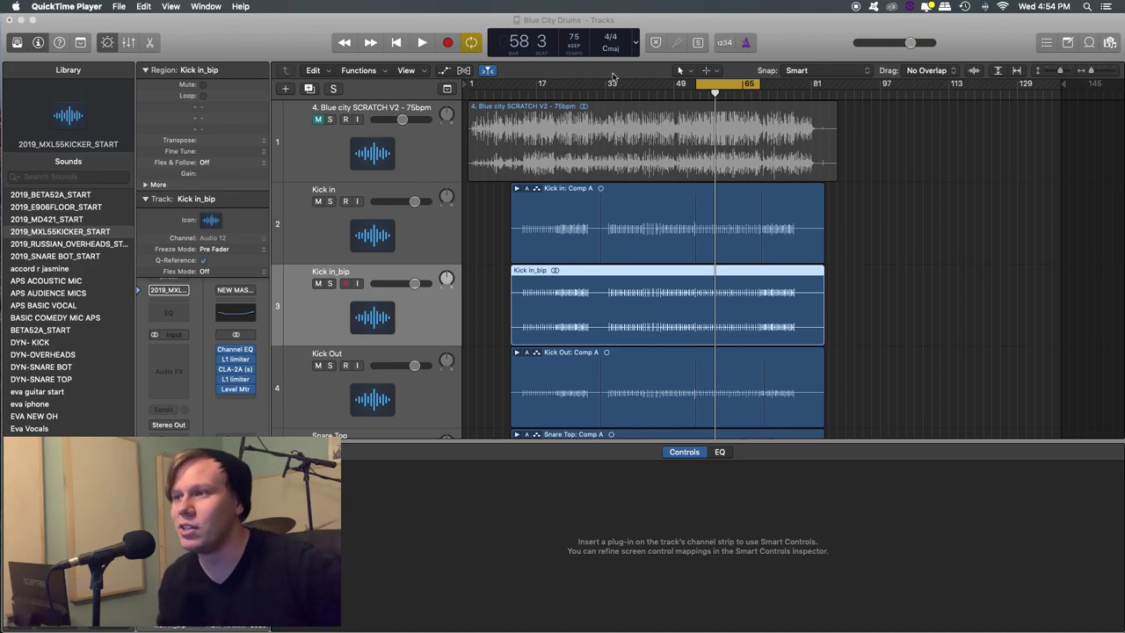
- Mute the Kick in track and play the drum session through to bar 59
click(857, 207)
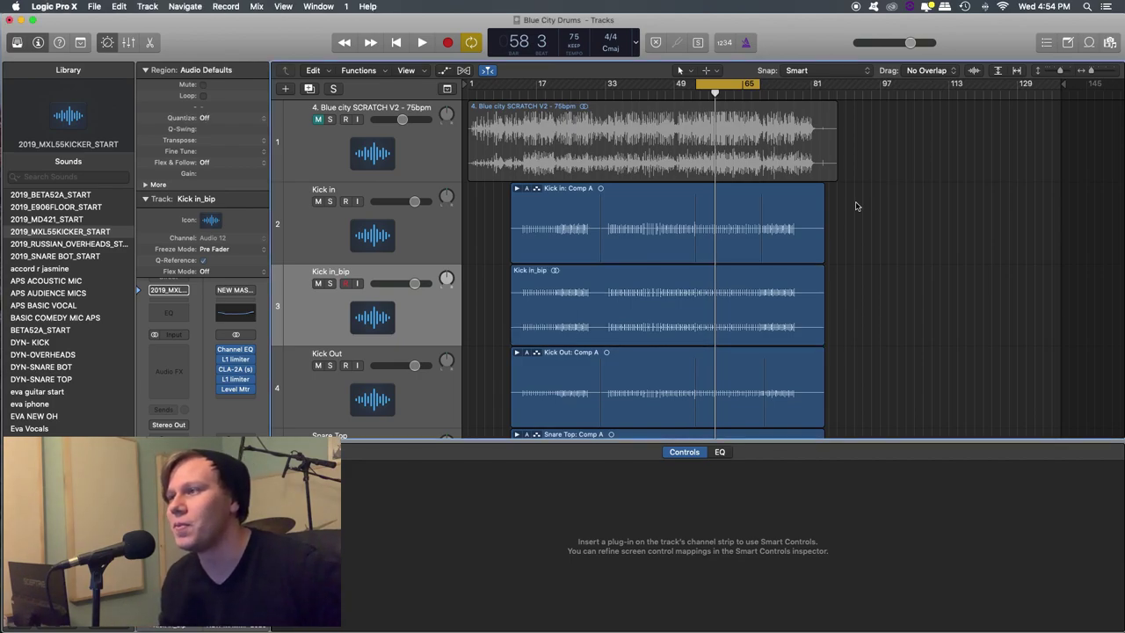
click(318, 201)
key(space)
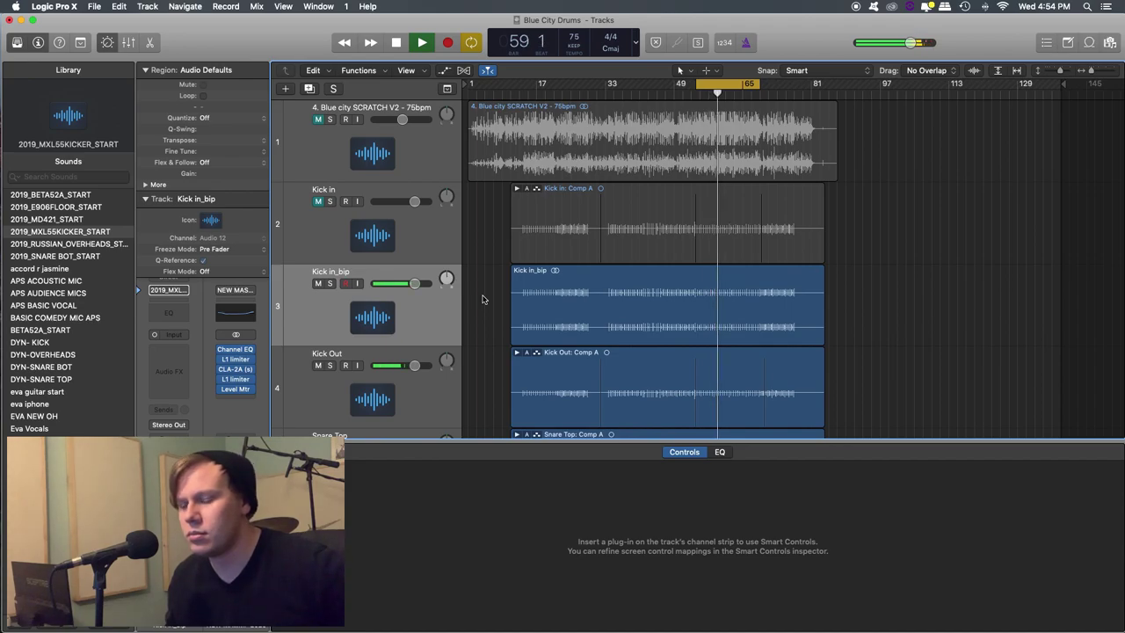
key(space)
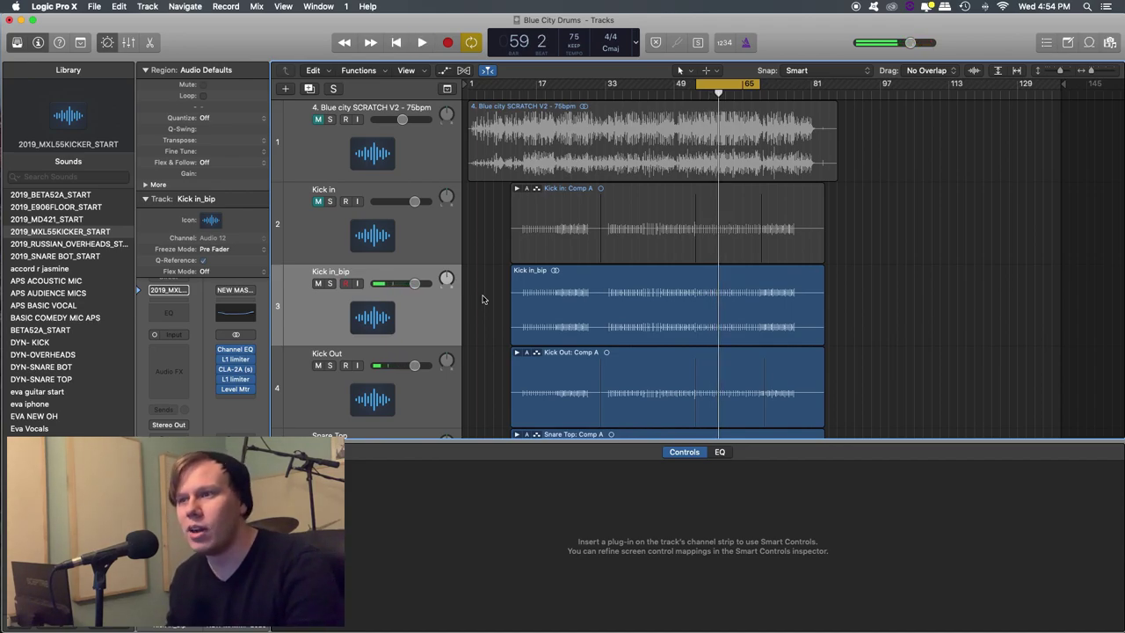
- Select the Kick in track to show its SSLChannel and JJP-Drums plugins in Smart Controls
click(448, 255)
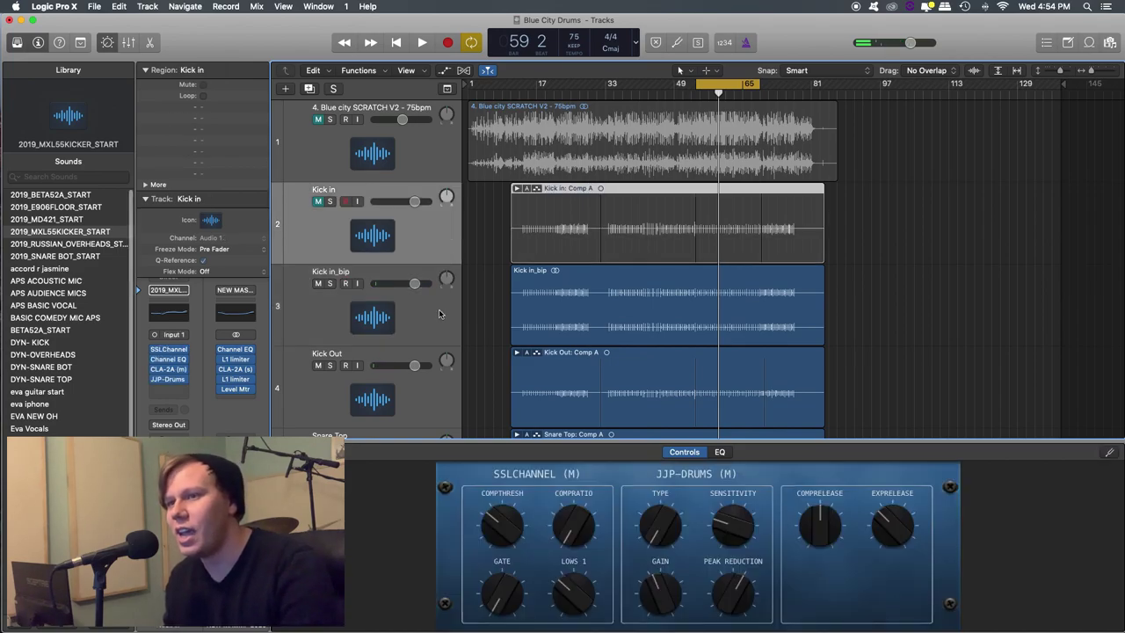
click(438, 308)
click(440, 242)
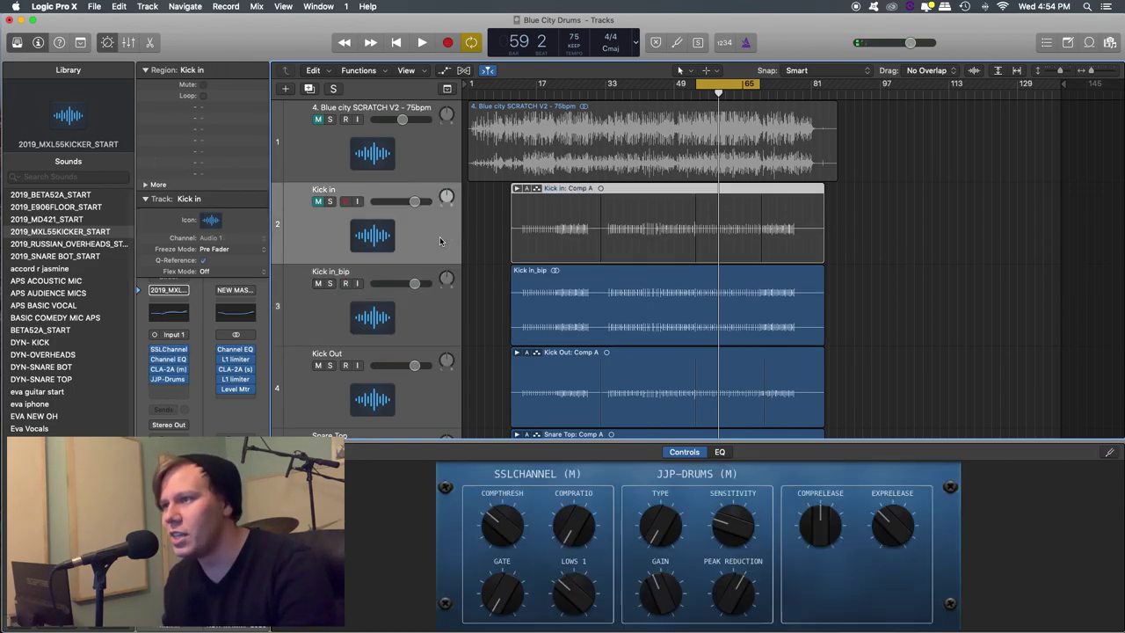
- Solo Kick in_bip, audition it alone, and zoom in on bars 54–60
click(412, 331)
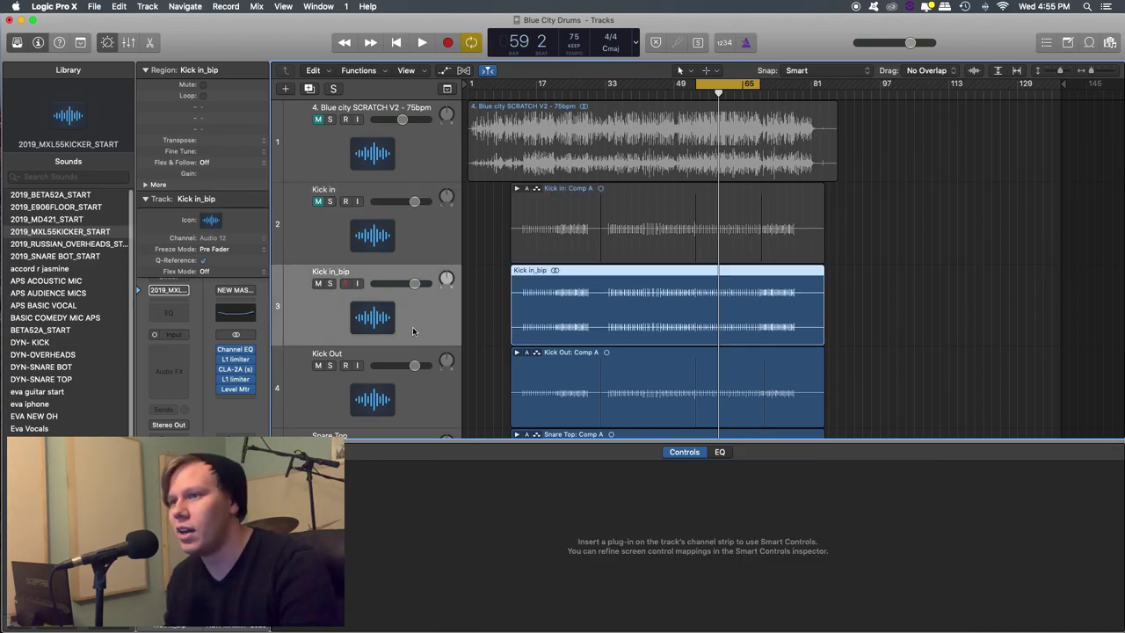
click(330, 283)
key(space)
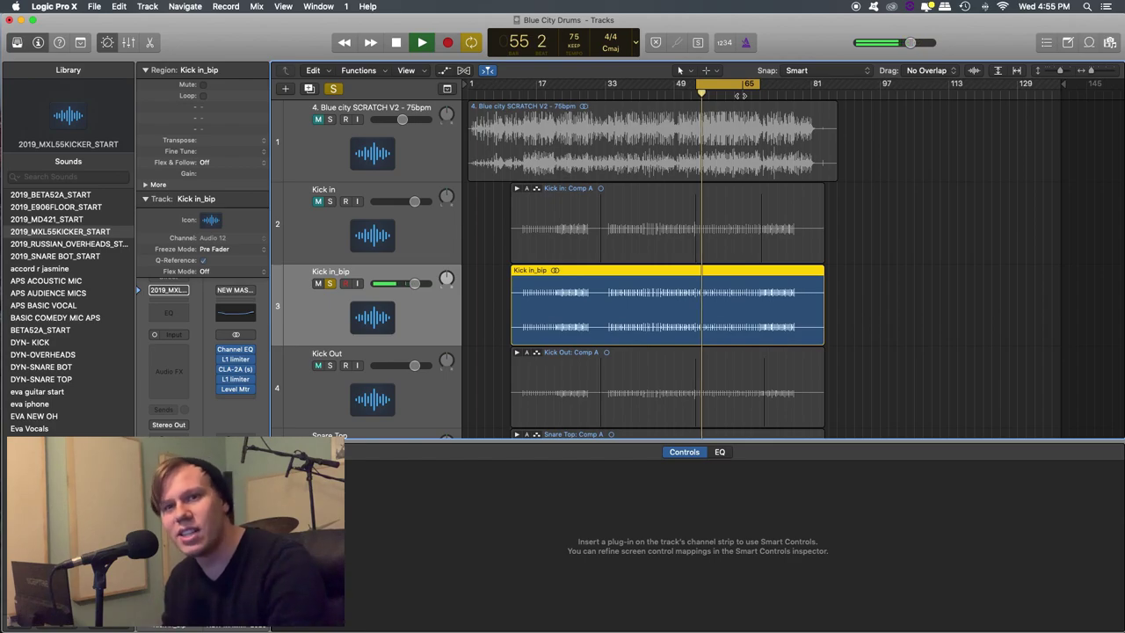
key(space)
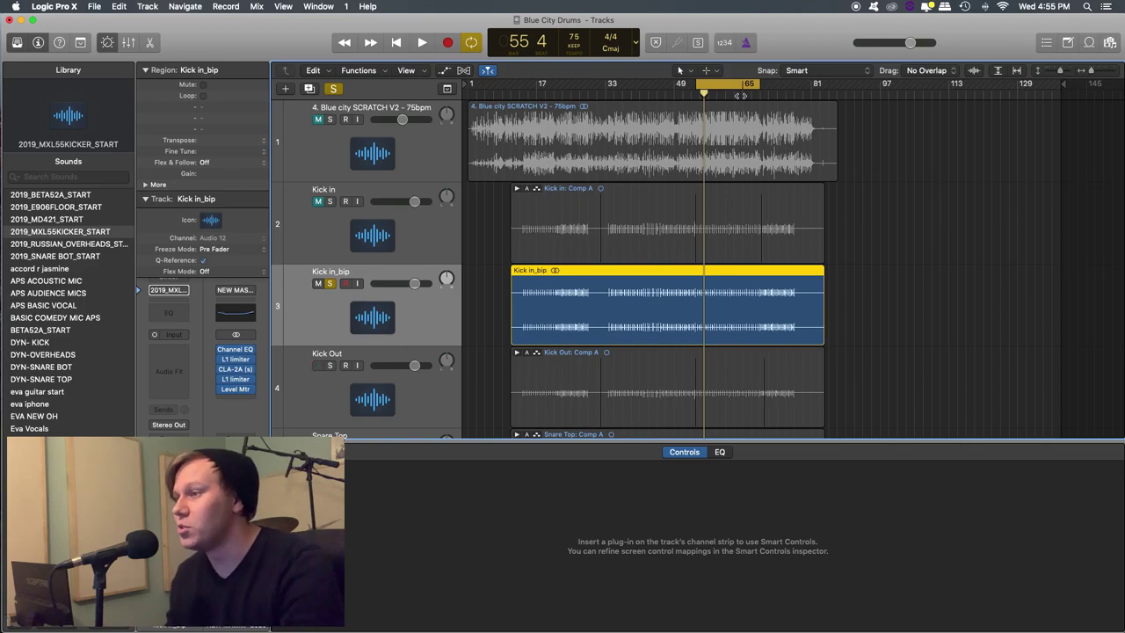
drag(1092, 76, 1100, 73)
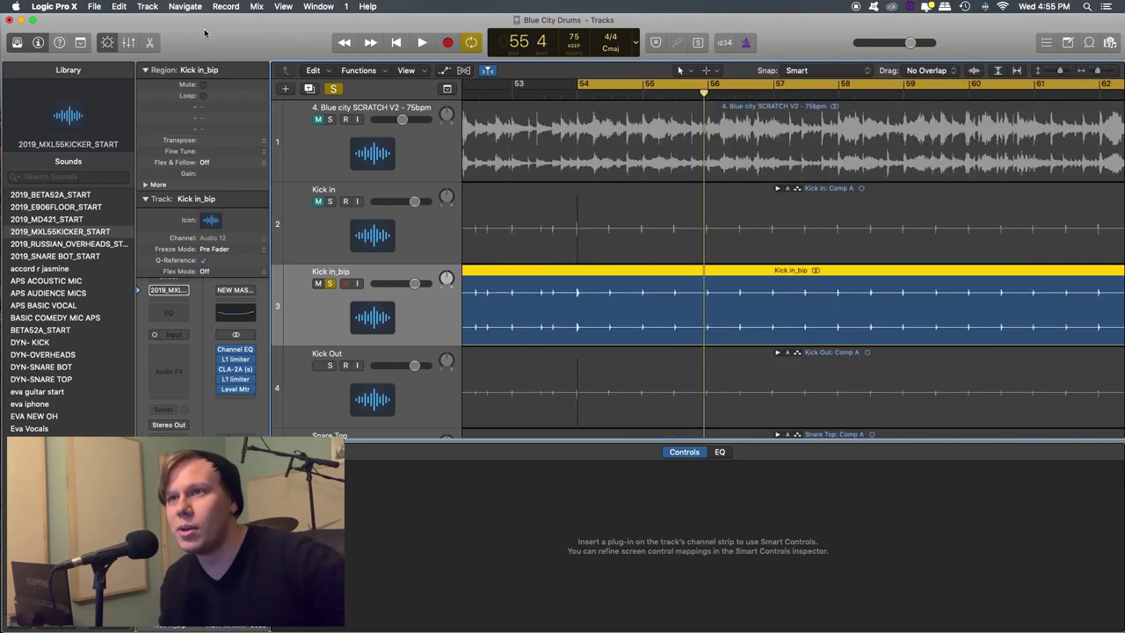
click(153, 7)
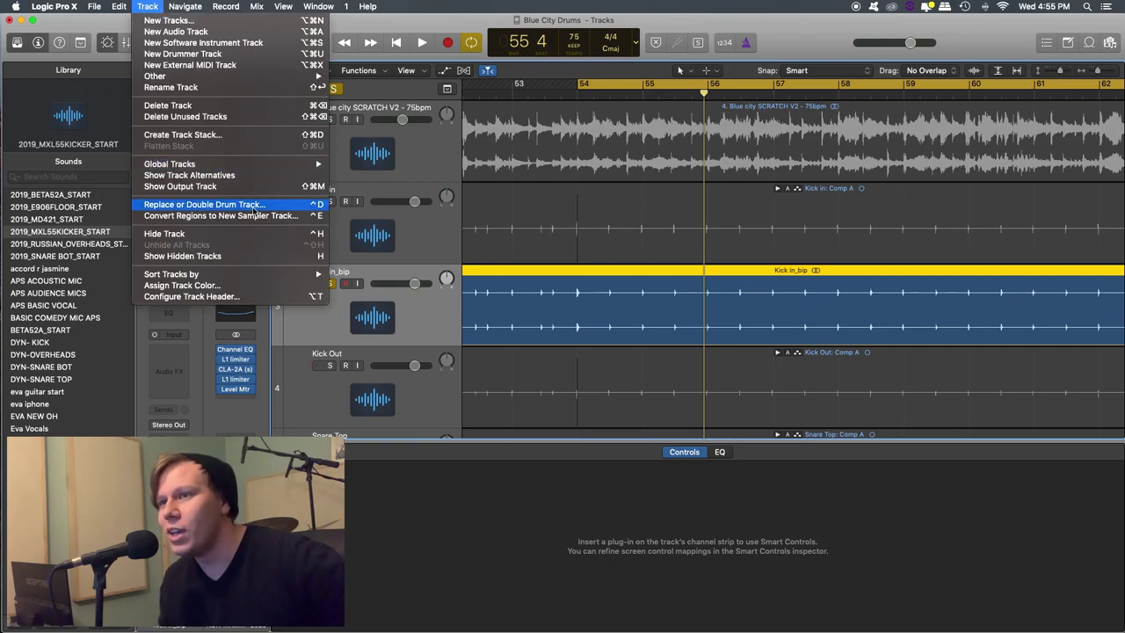
- Start Replace or Double Drum Track on Kick in_bip with the instrument set to Kick
click(253, 205)
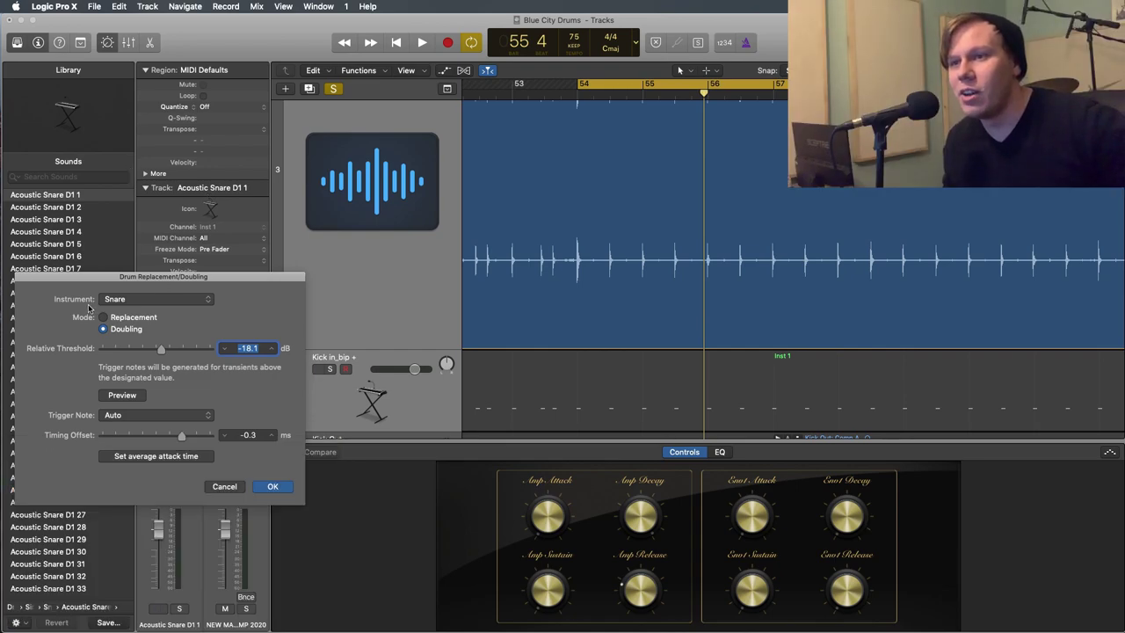
click(174, 299)
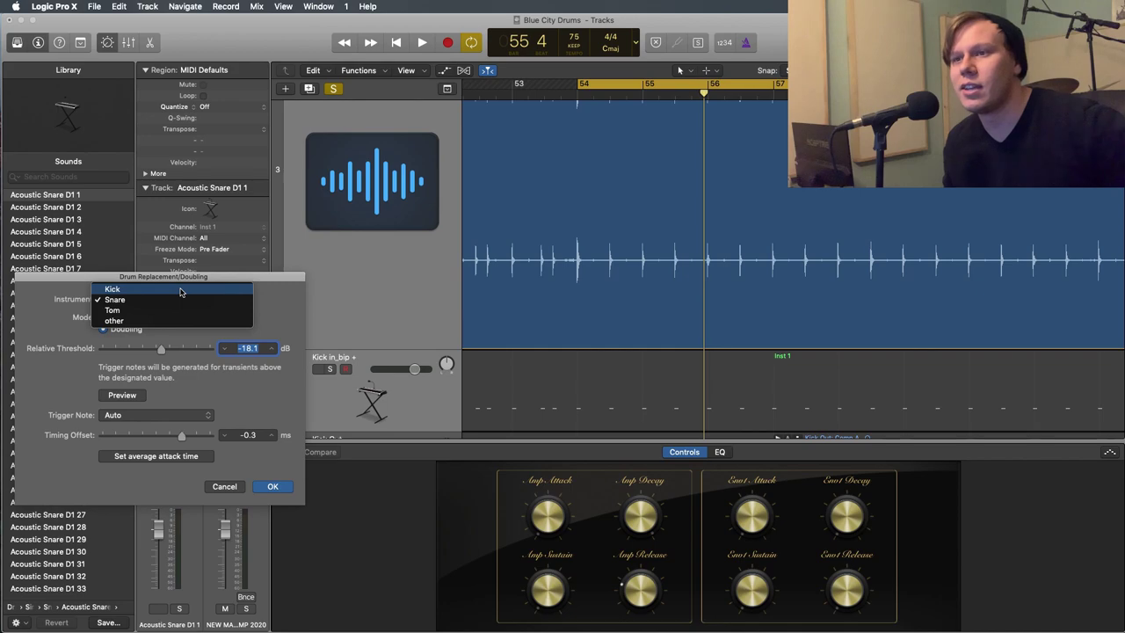
click(181, 292)
click(186, 296)
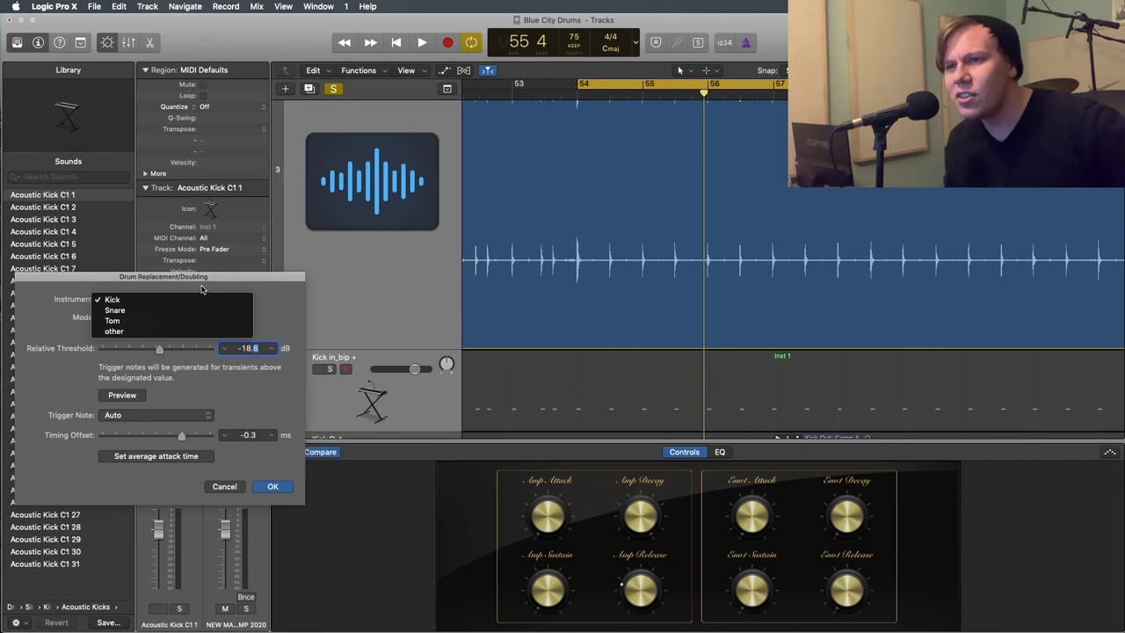
click(202, 289)
click(198, 297)
click(211, 290)
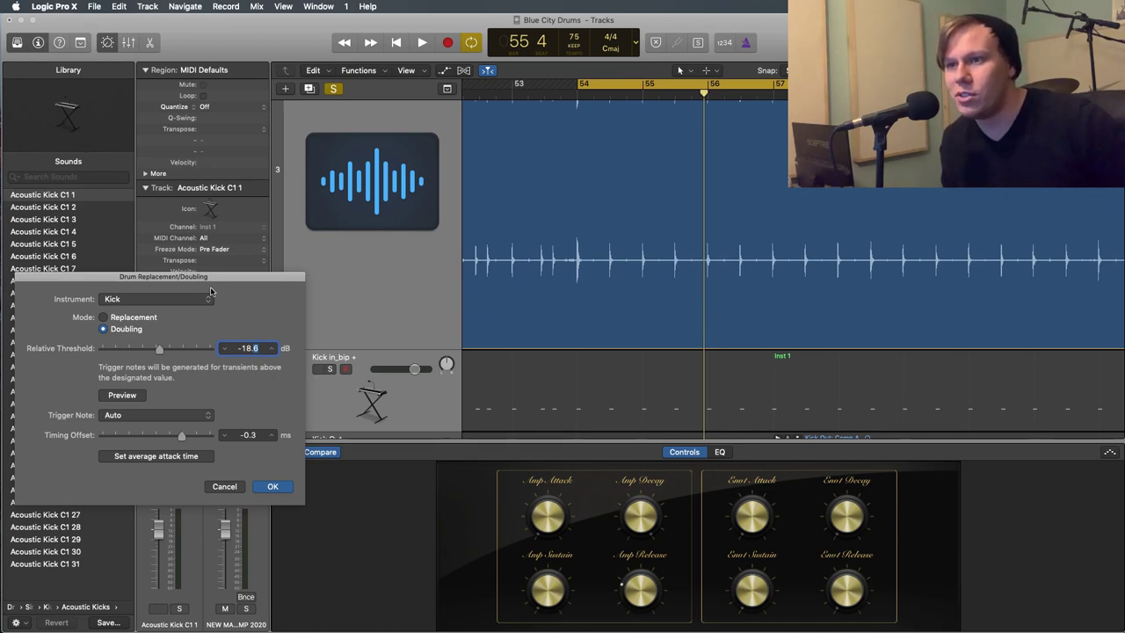
click(208, 299)
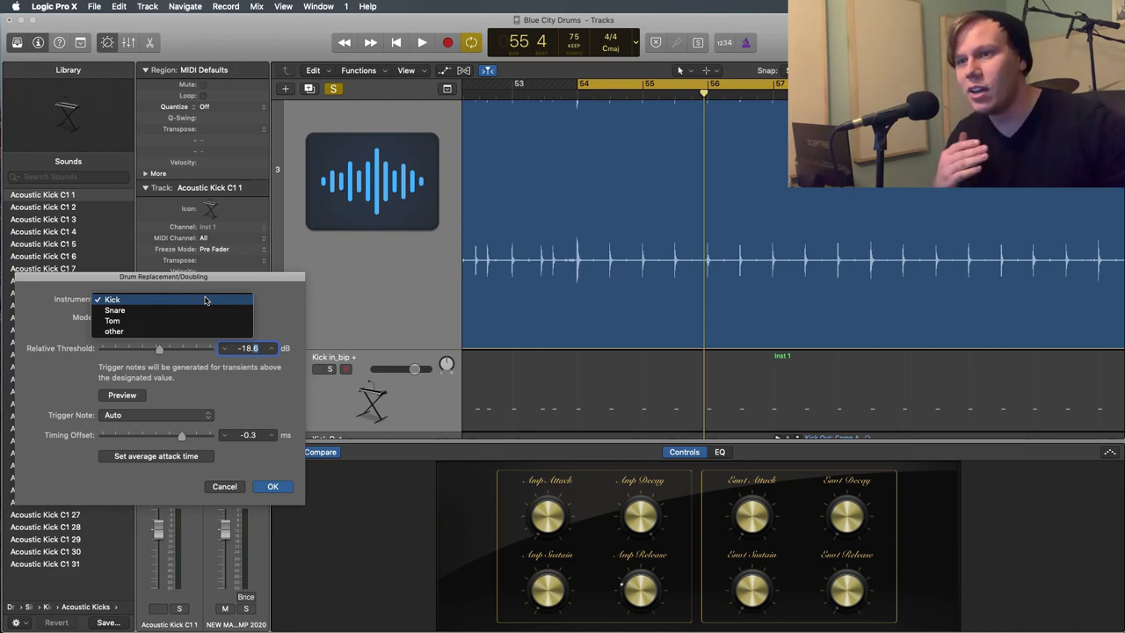
- Keep Kick as the instrument and solo the new doubled kick track
click(206, 300)
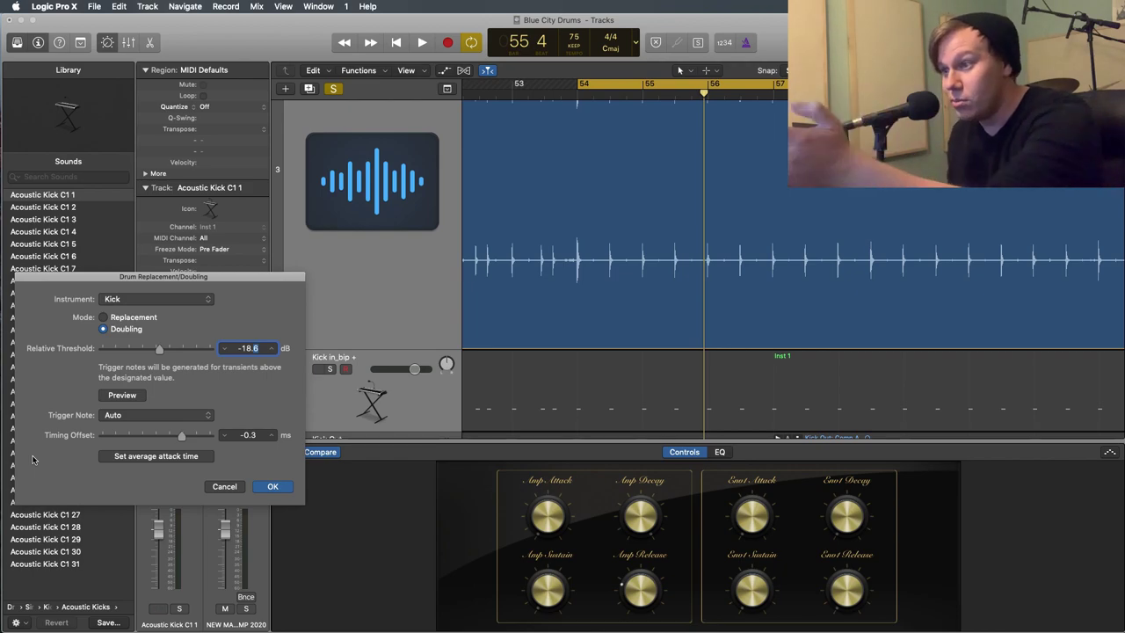
scroll(555, 411, down, 1)
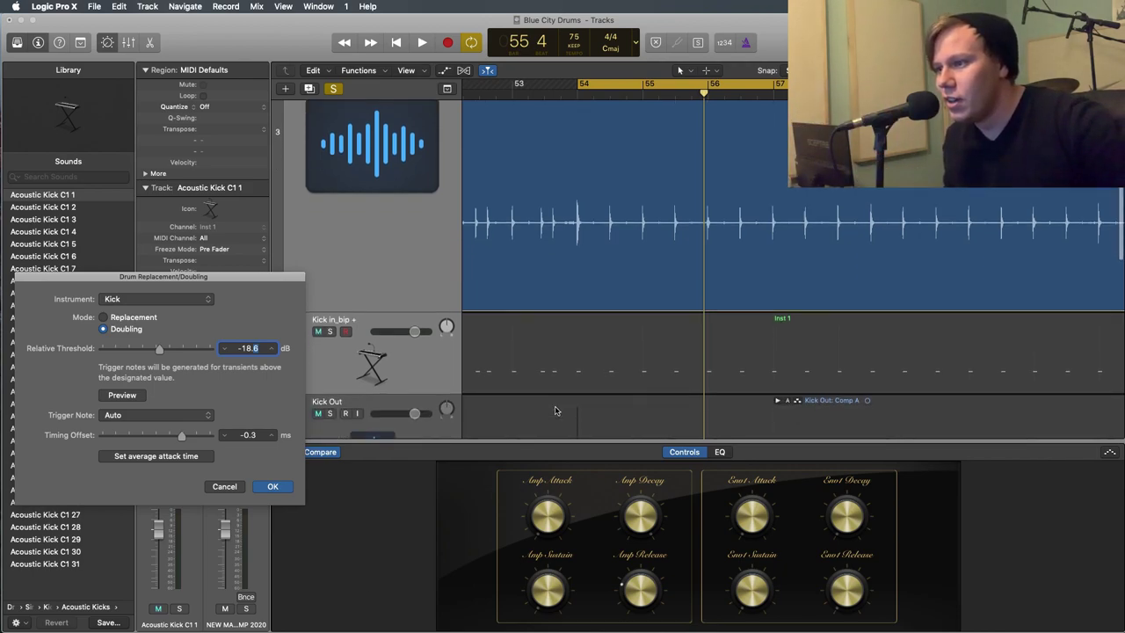
scroll(555, 411, down, 1)
click(329, 305)
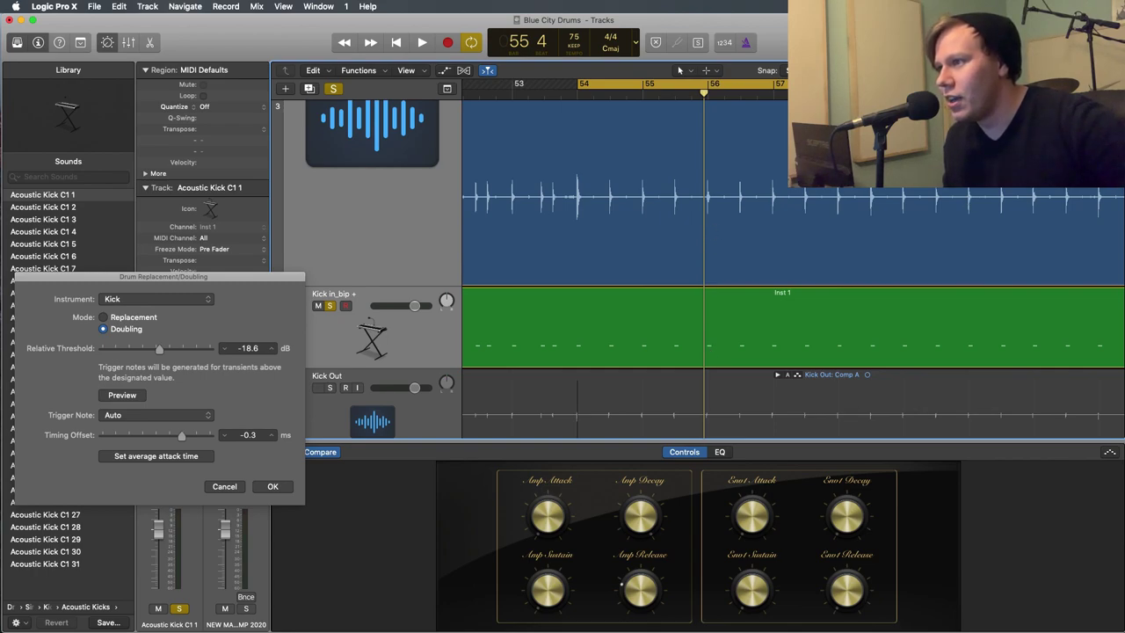
- Adjust the relative threshold to −16.2 dB while checking the hits around bar 53
key(super+Right)
key(super+Right)
key(super+Right)
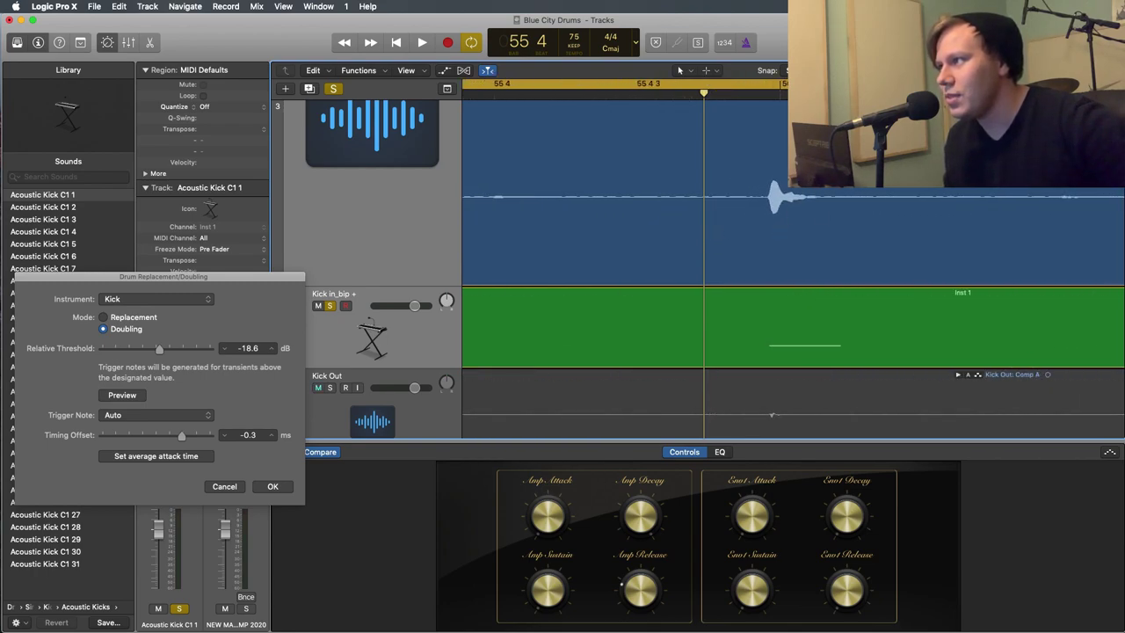
key(super+Left)
key(super+Left)
key(super+Left)
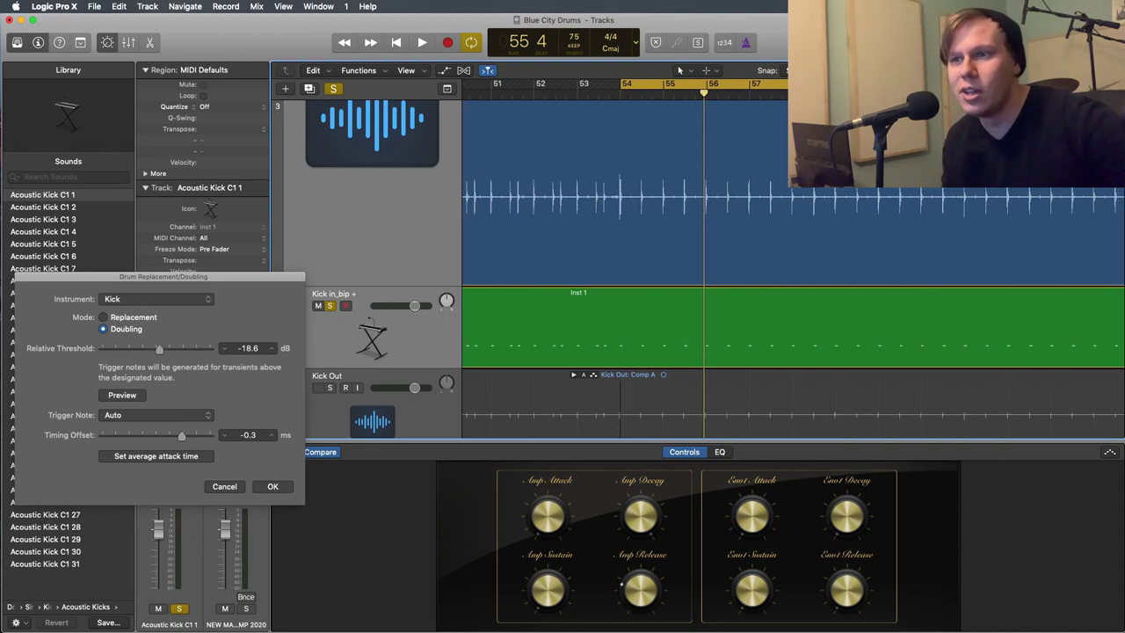
drag(160, 348, 107, 358)
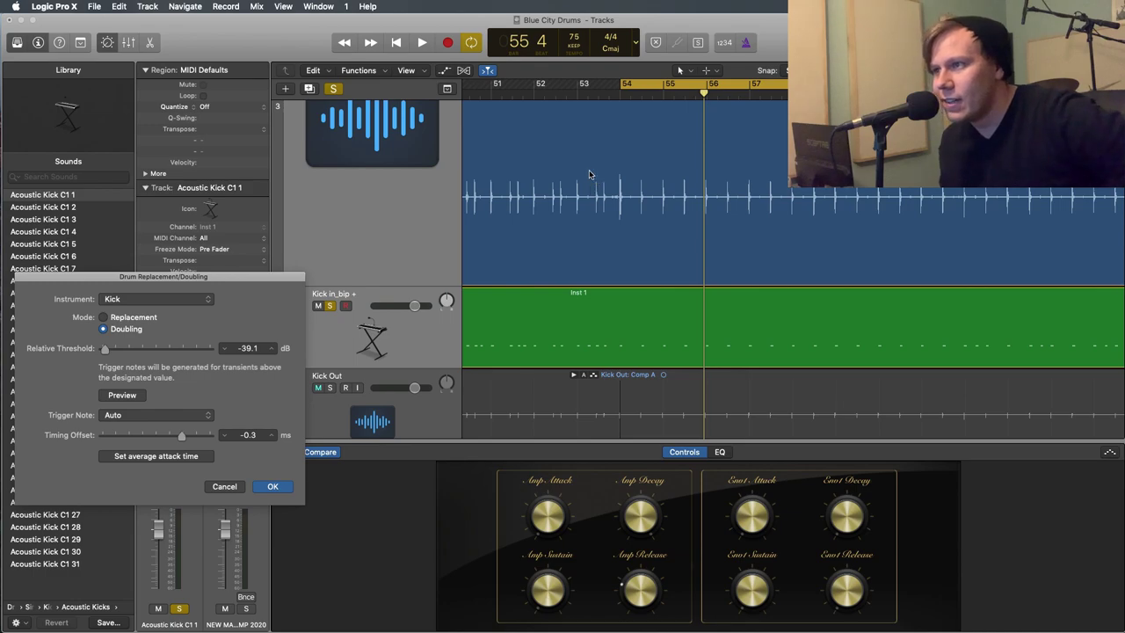
click(587, 97)
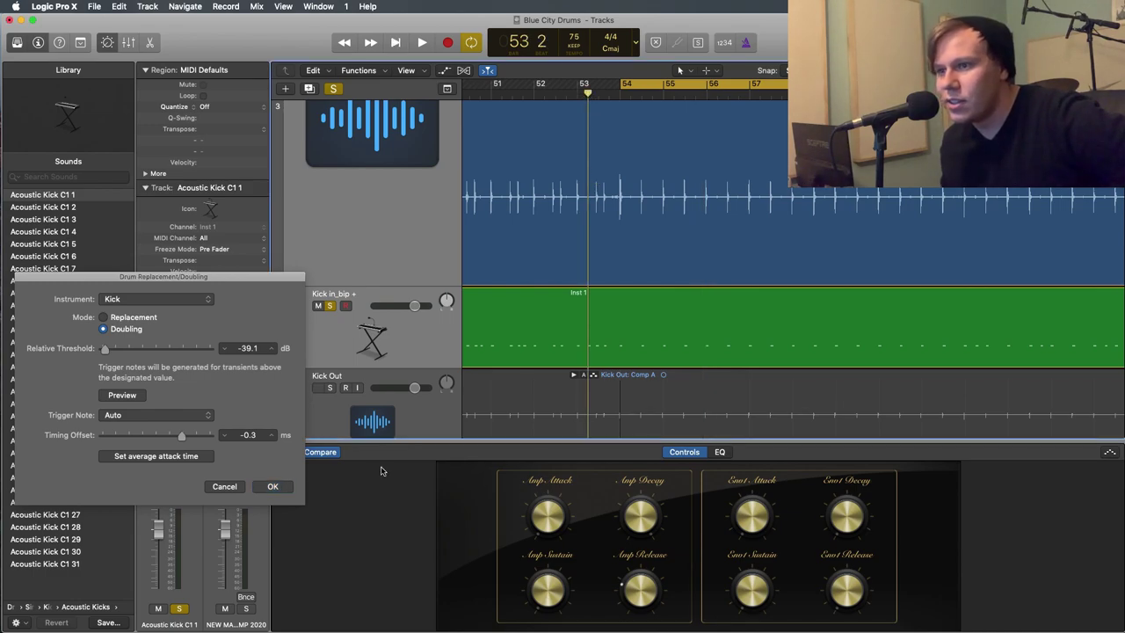
drag(107, 352, 170, 350)
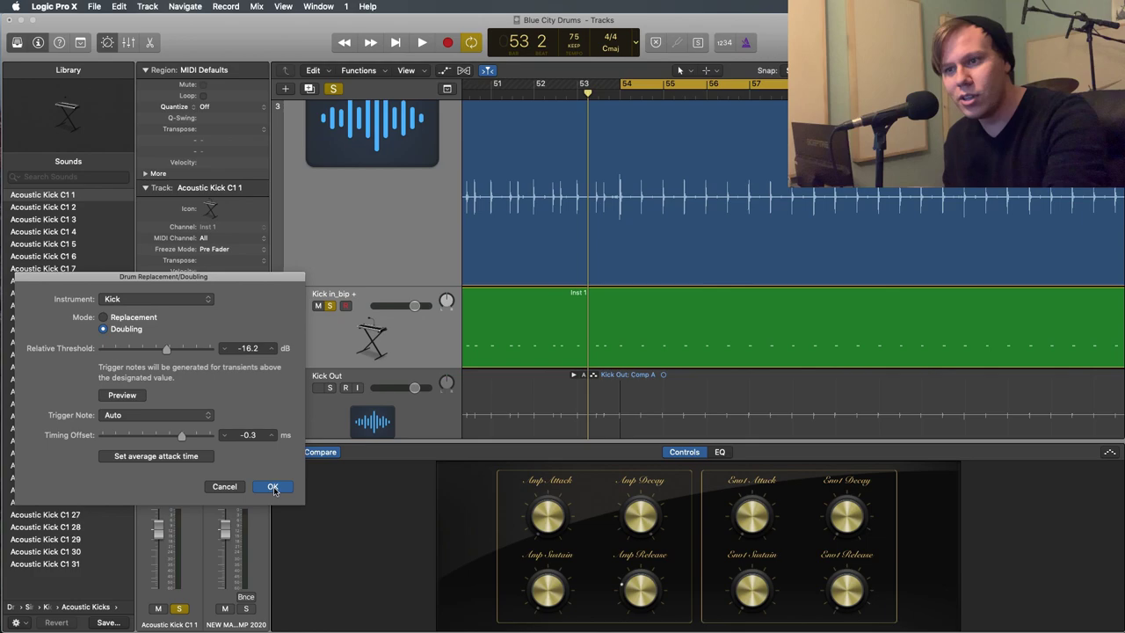
- Leave the Trigger Note on Auto and confirm the drum doubling settings with OK
click(208, 416)
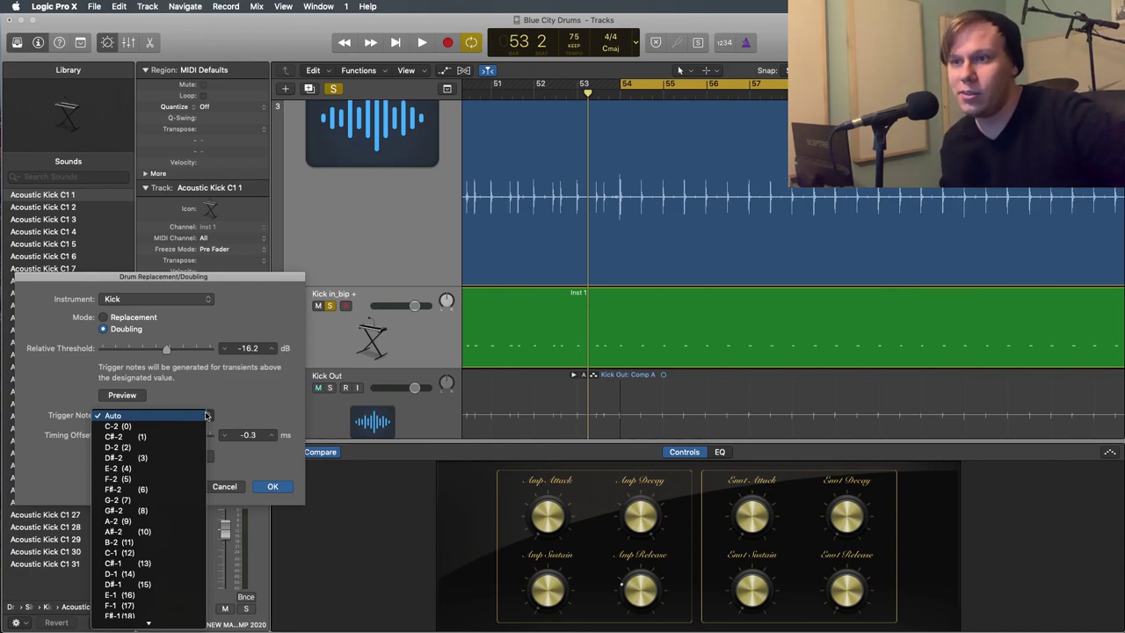
click(227, 397)
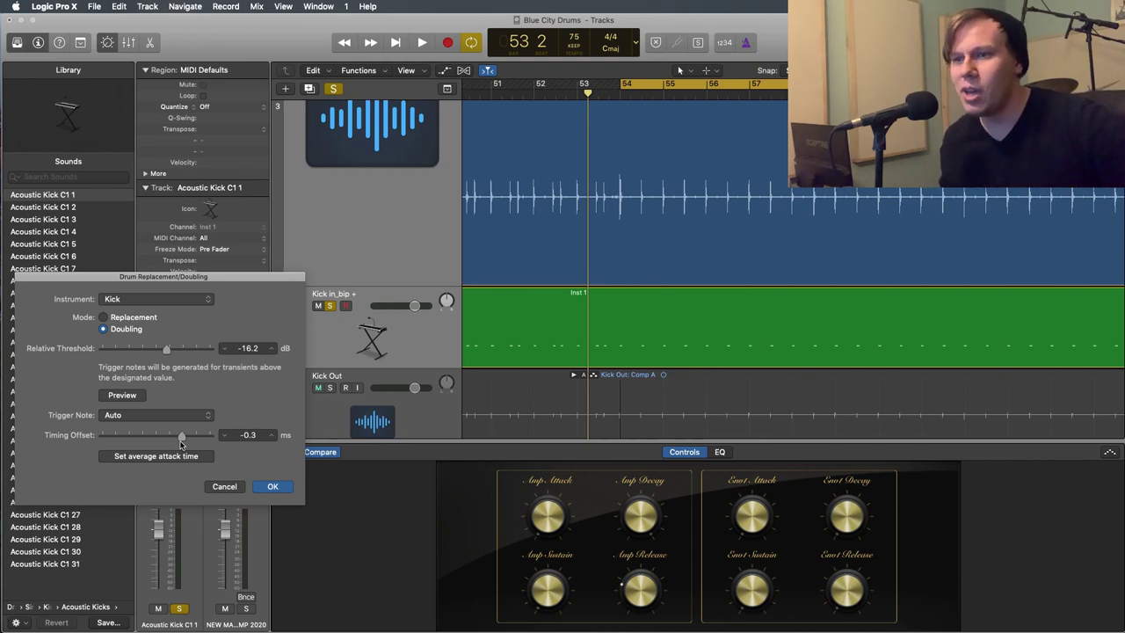
click(273, 486)
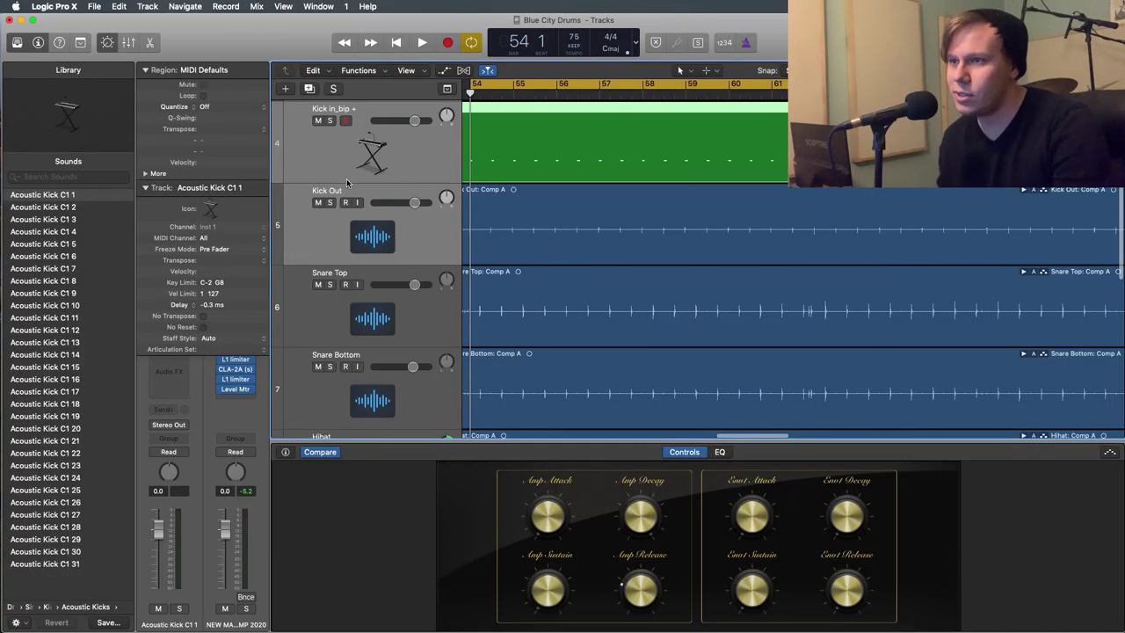
- Solo Kick in_bip, take Kick Out out of solo, and play the kick pair
scroll(347, 182, up, 5)
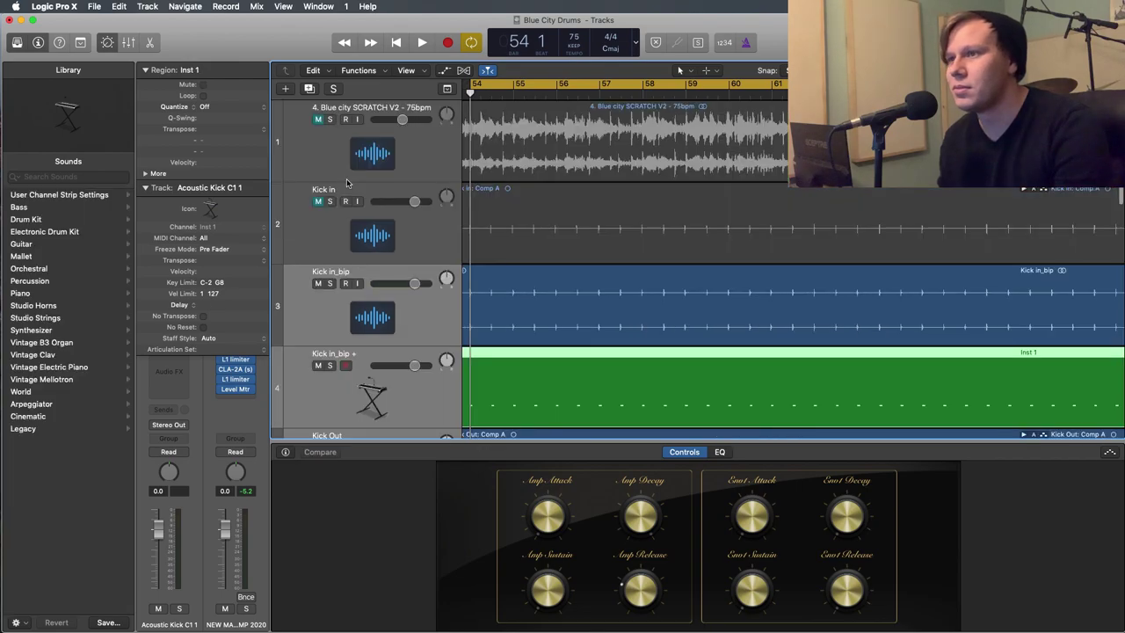
scroll(347, 182, down, 4)
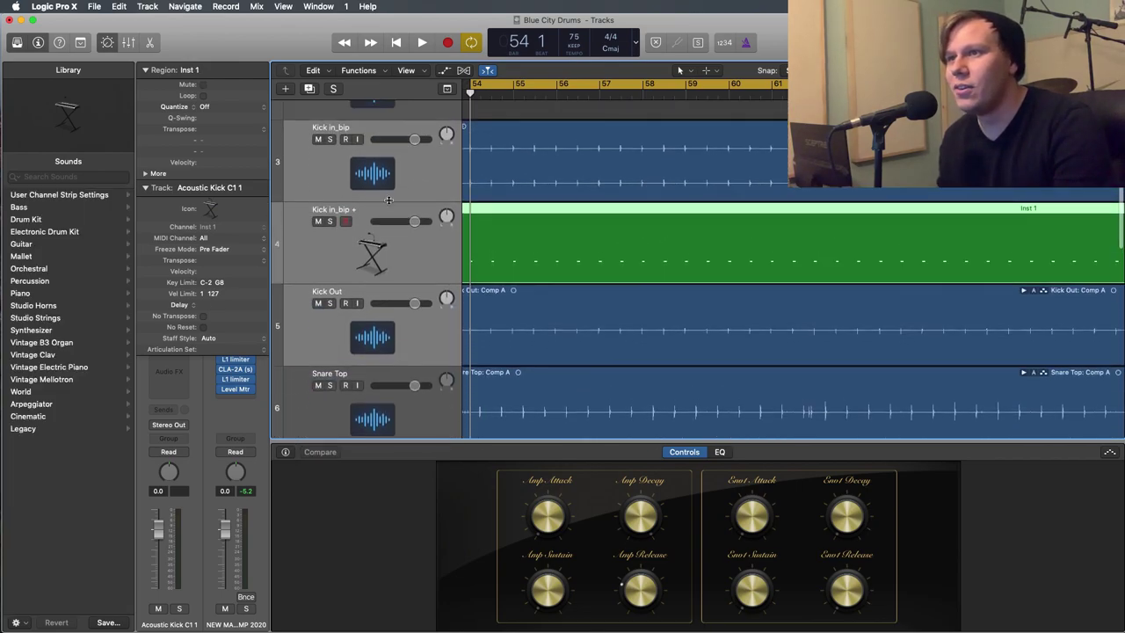
click(330, 139)
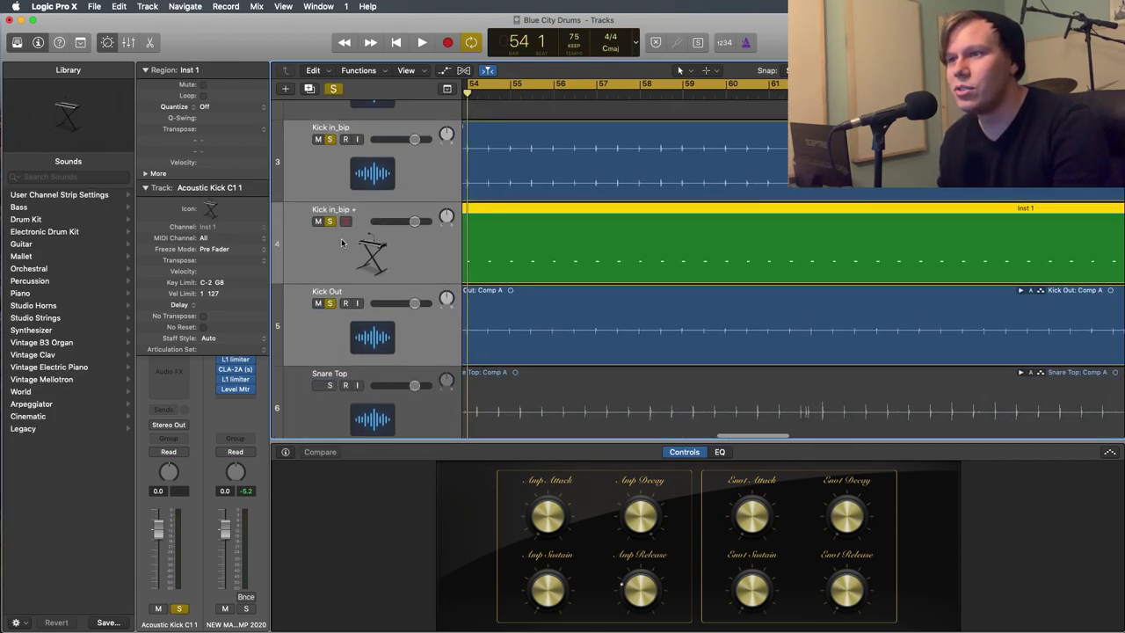
click(327, 302)
click(329, 302)
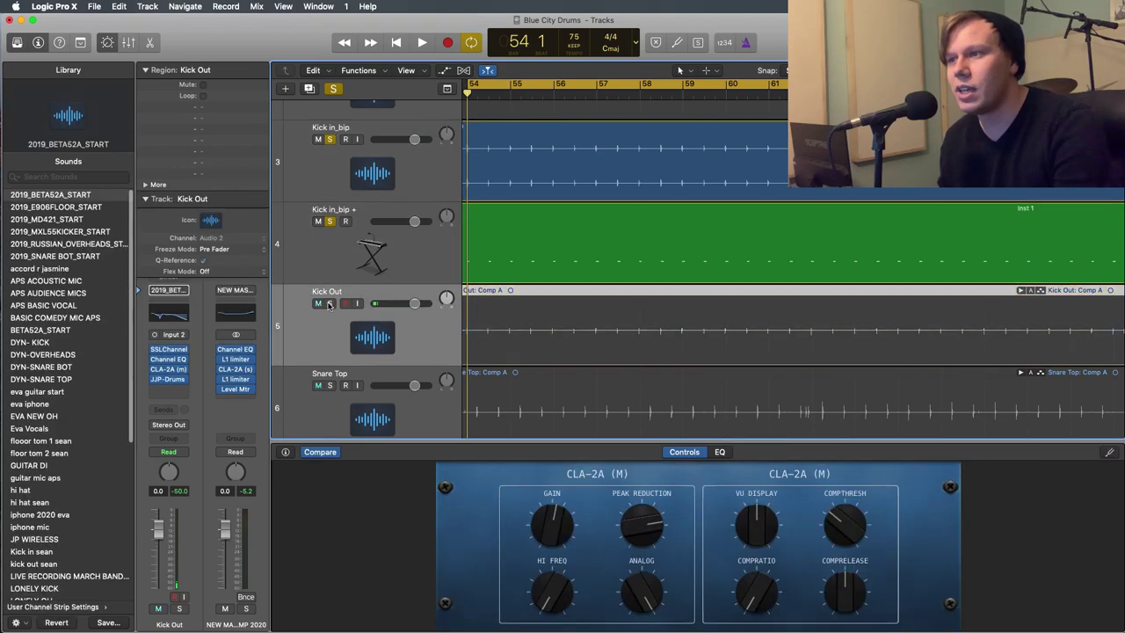
key(space)
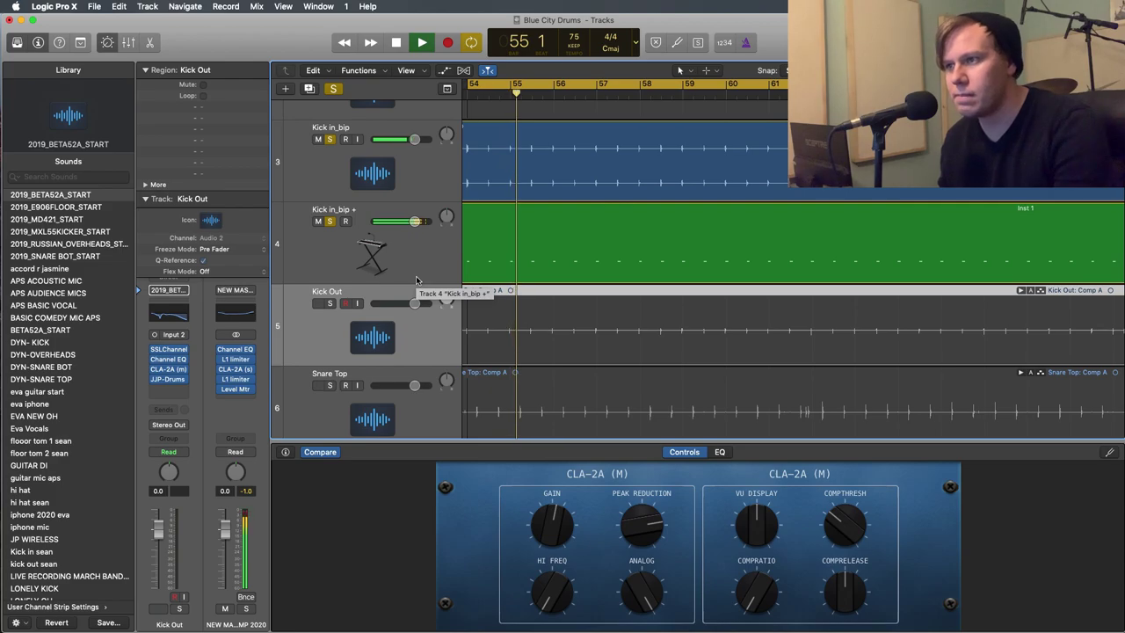
- Compare the doubled kick alone and with Kick in_bip by toggling its solo
click(331, 140)
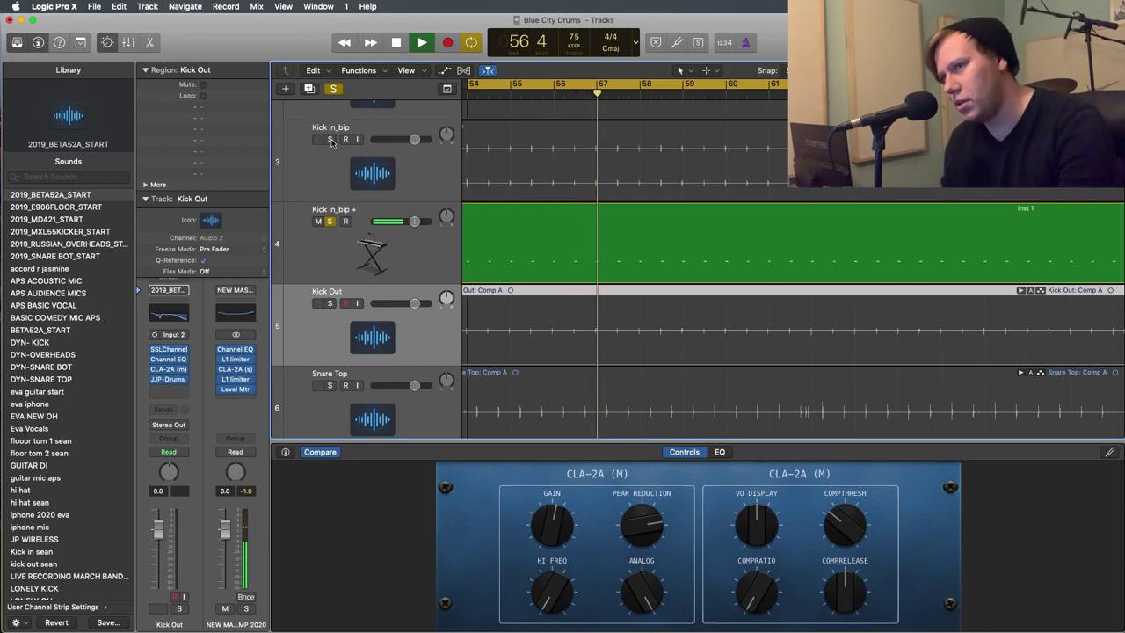
click(330, 140)
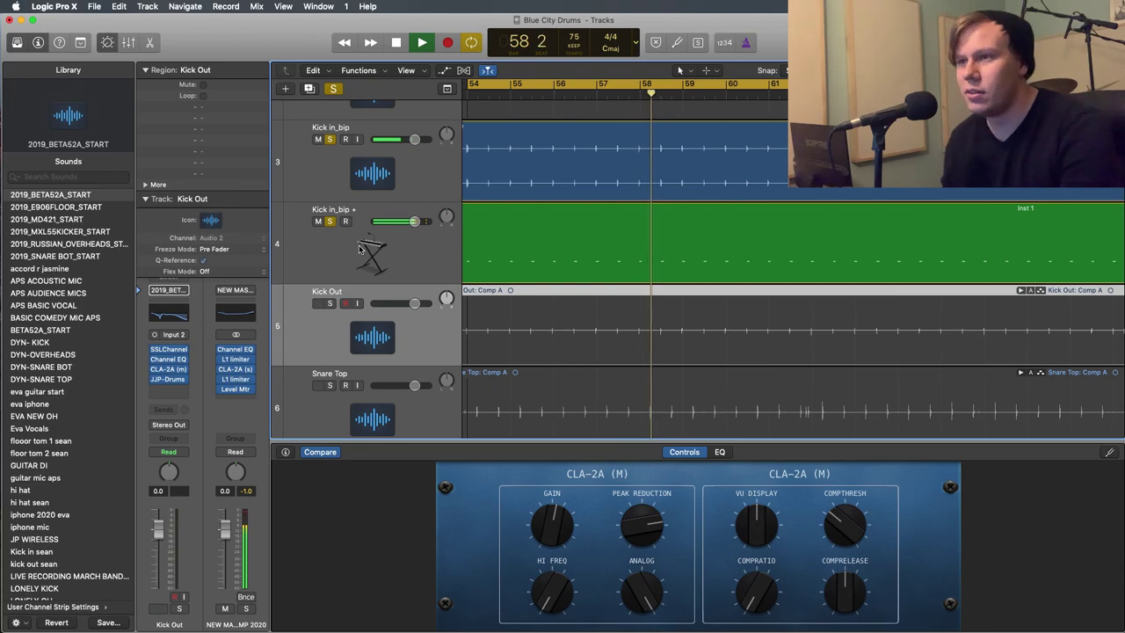
click(336, 213)
- Load the Boutique 808 drum machine kit on track 4 and audition it with and without Kick in_bip
key(space)
click(344, 222)
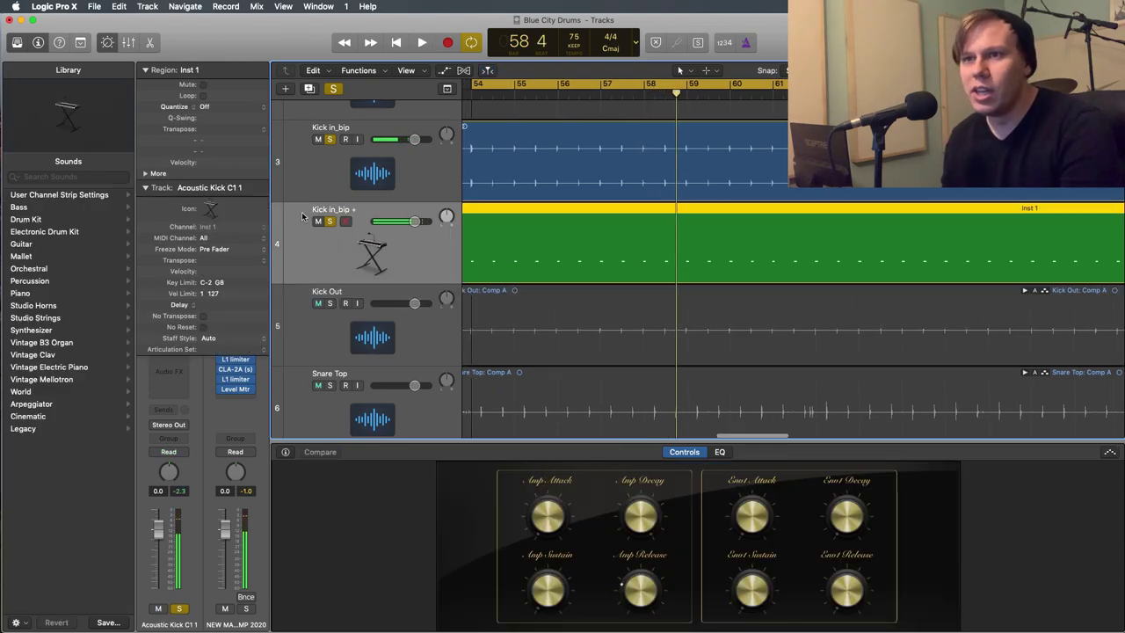
click(68, 233)
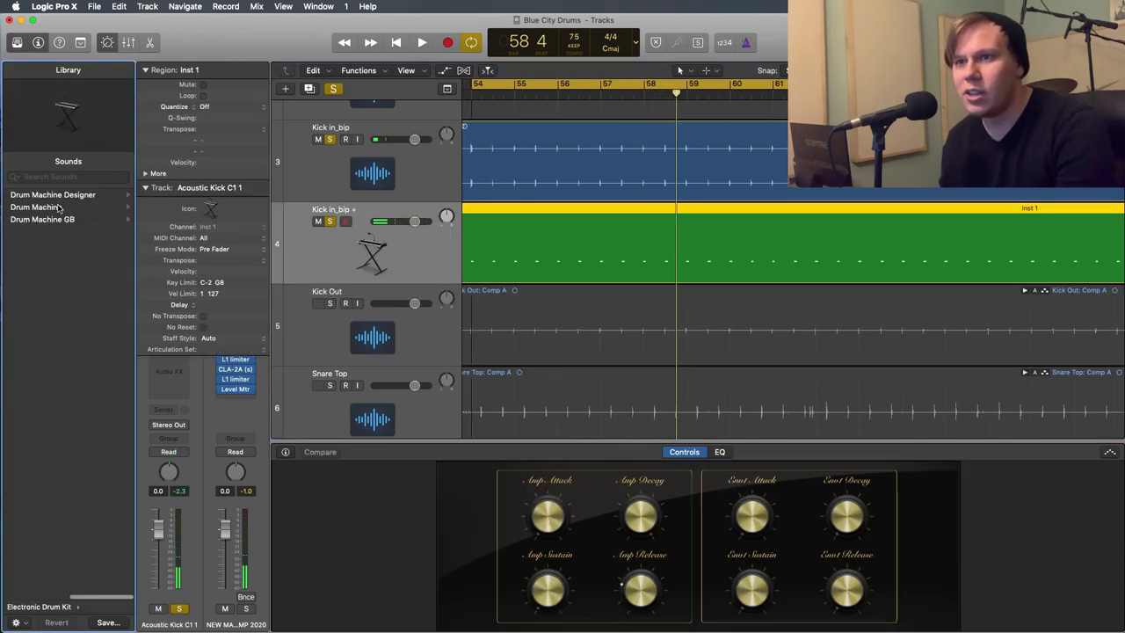
click(61, 208)
click(35, 219)
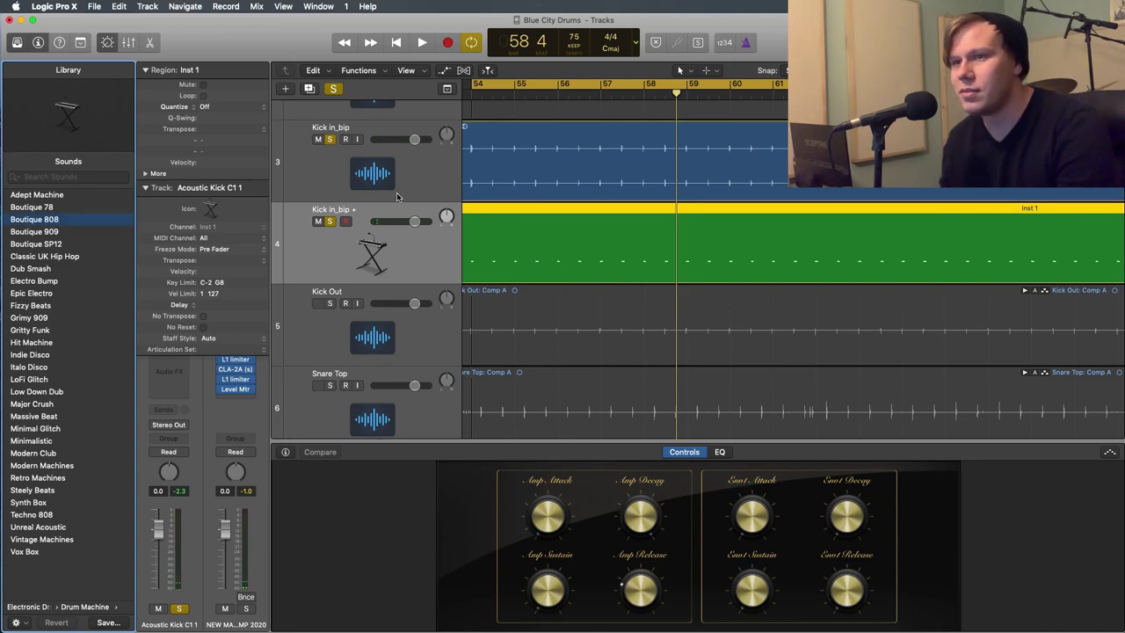
key(space)
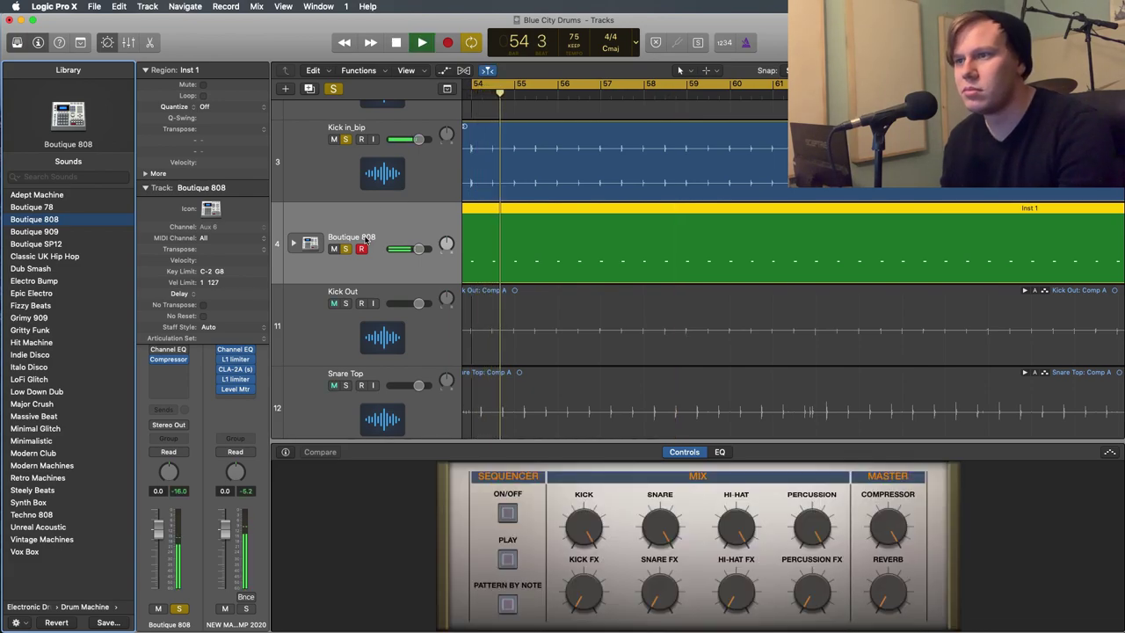
click(347, 139)
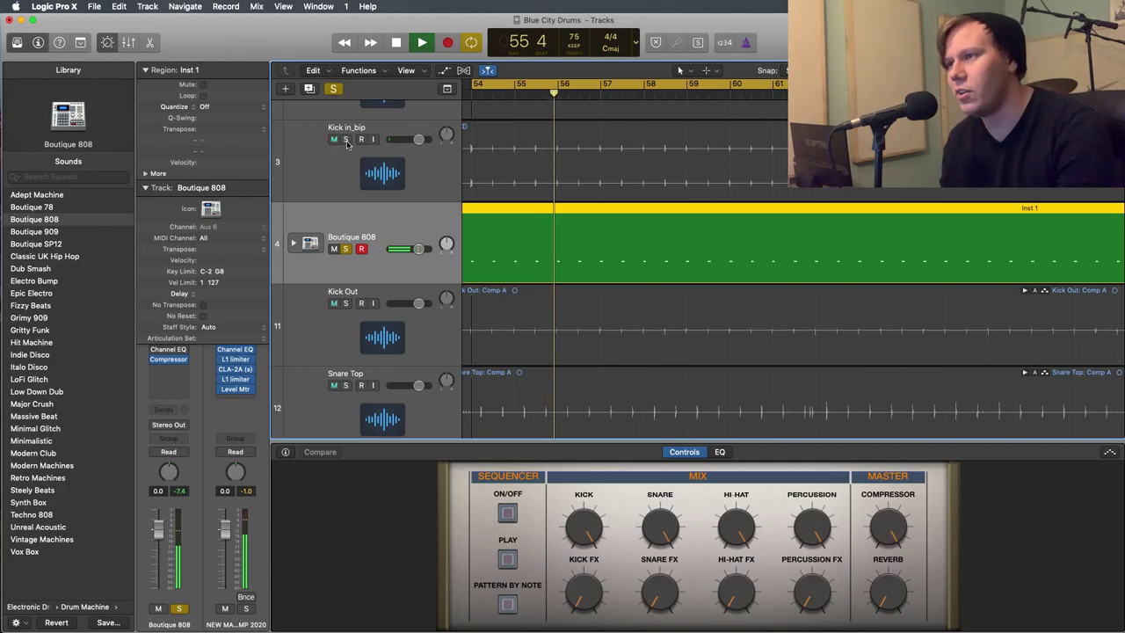
click(346, 140)
- Switch track 4 to the Boutique 78 kit and stop playback
click(73, 208)
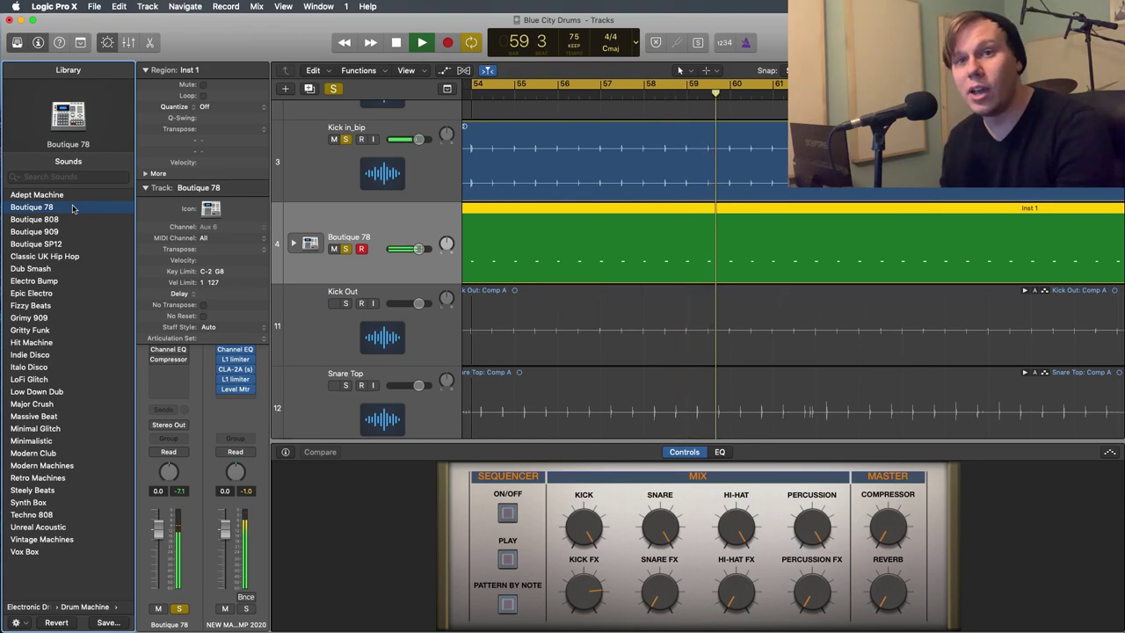
key(space)
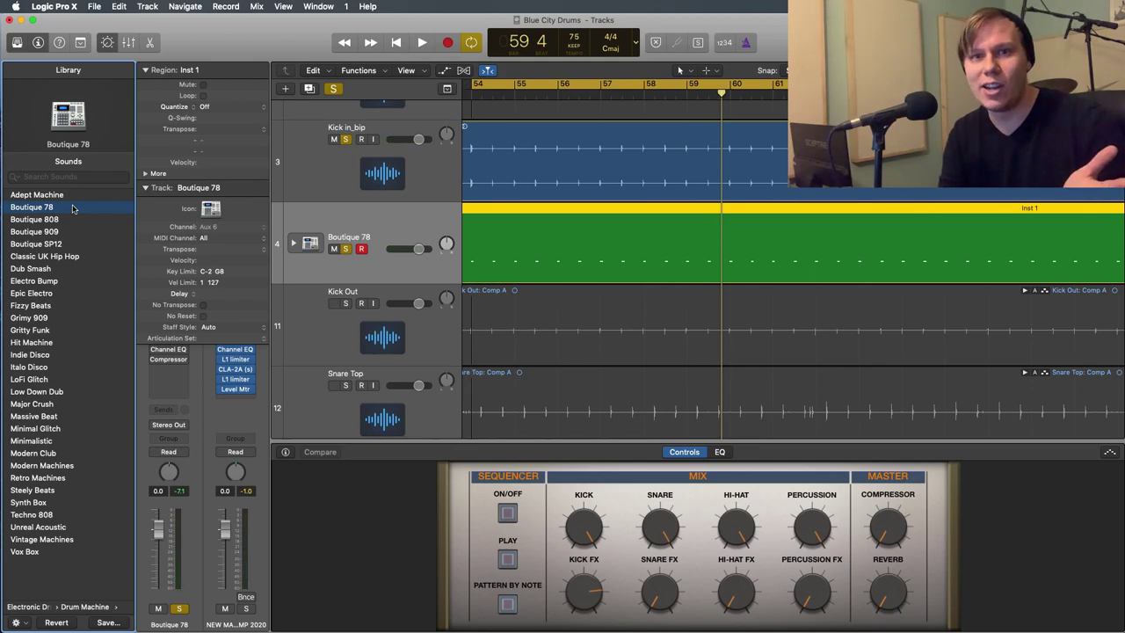
click(536, 241)
- Open the Inst 1 region in an enlarged, zoomed Piano Roll and select all 165 kick notes
double_click(572, 232)
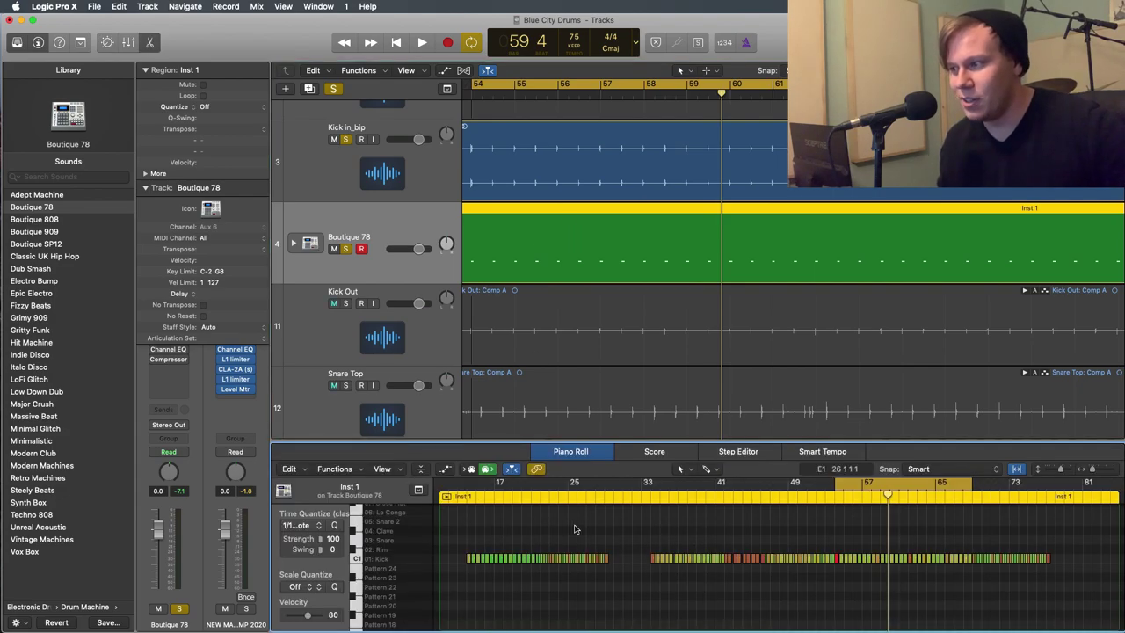
drag(598, 444, 606, 269)
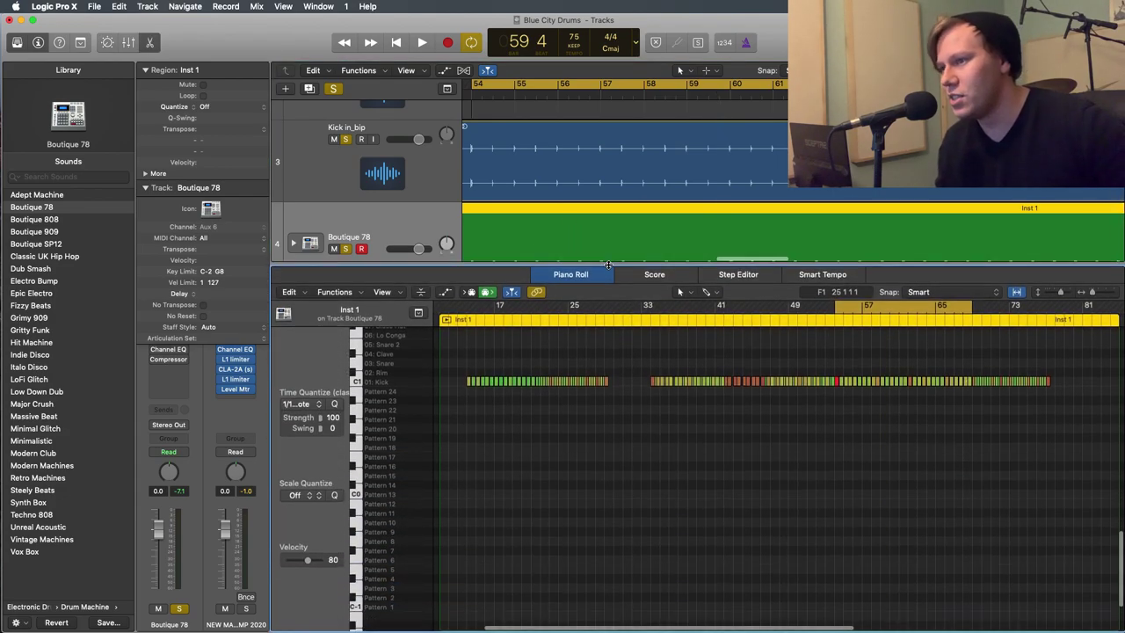
drag(1094, 294, 1099, 295)
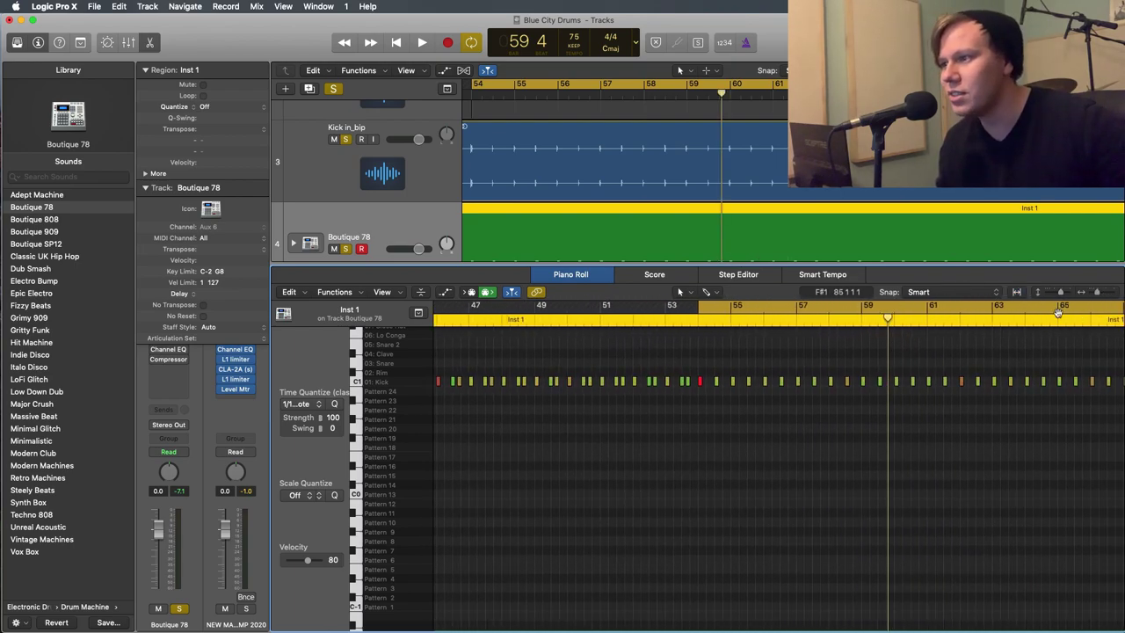
click(718, 381)
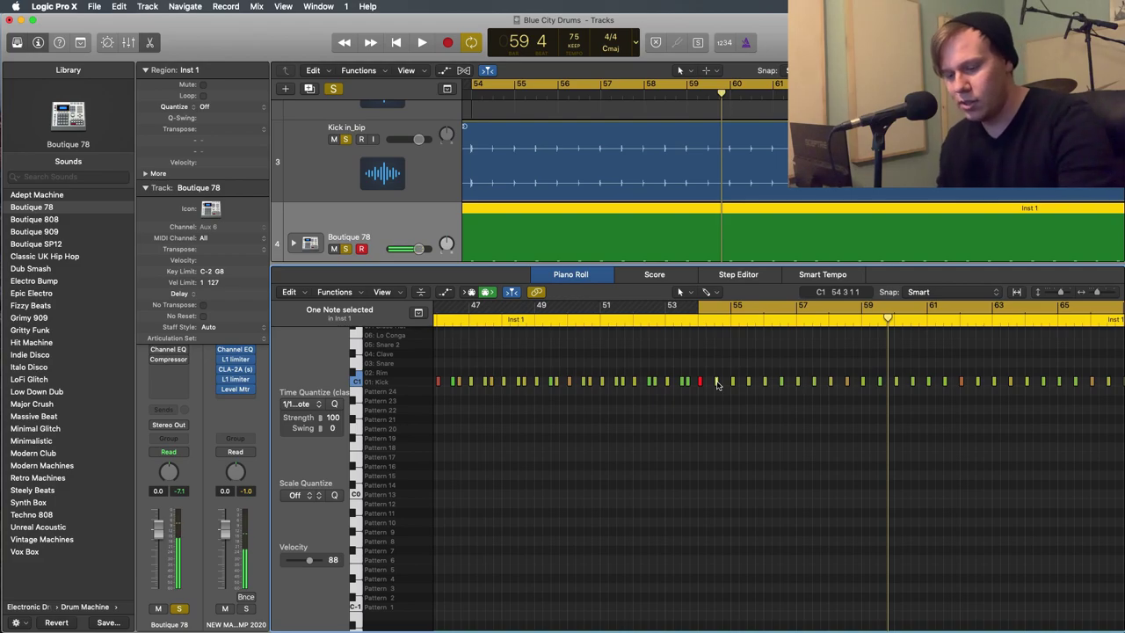
key(super+a)
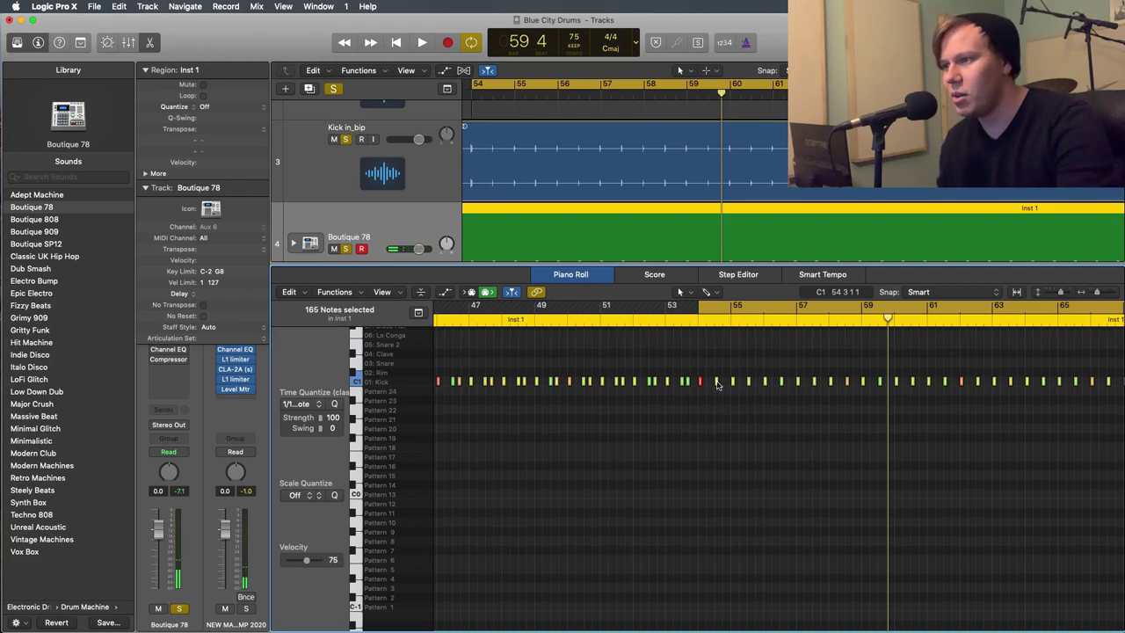
click(363, 293)
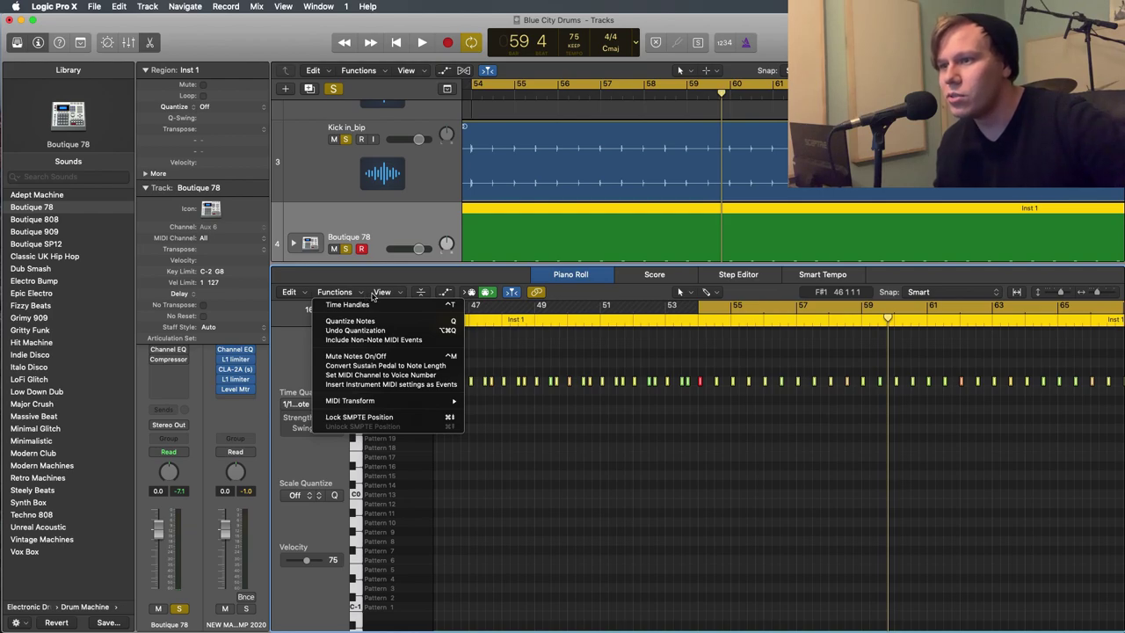
- Apply the Fixed Velocity MIDI transform at 100 to all notes and close the Transform window
mouse_move(432, 403)
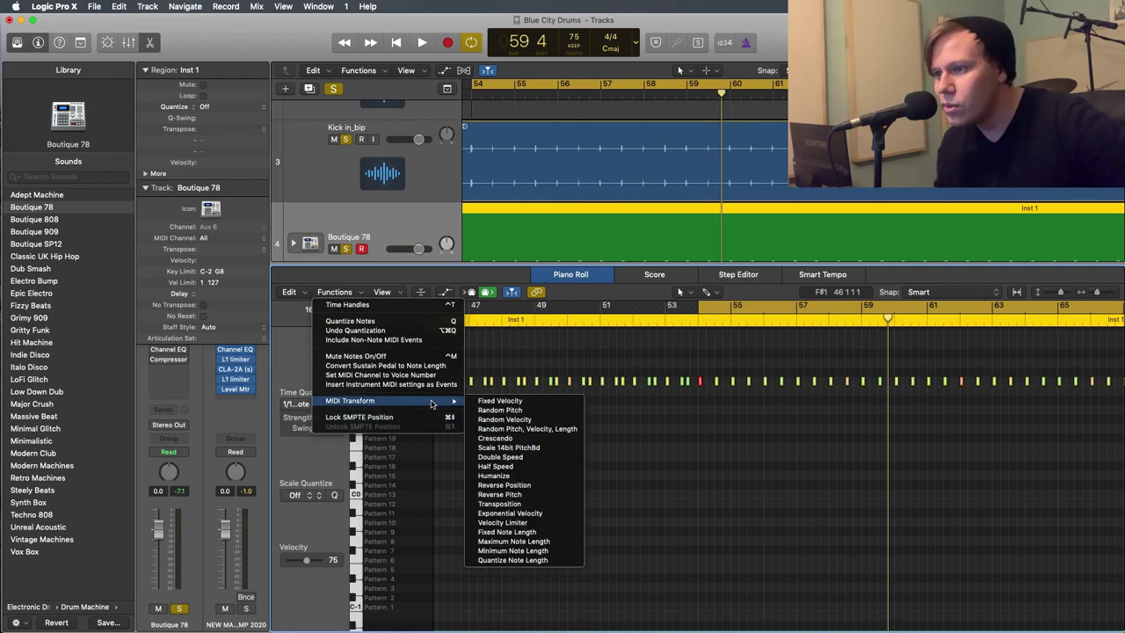
click(522, 401)
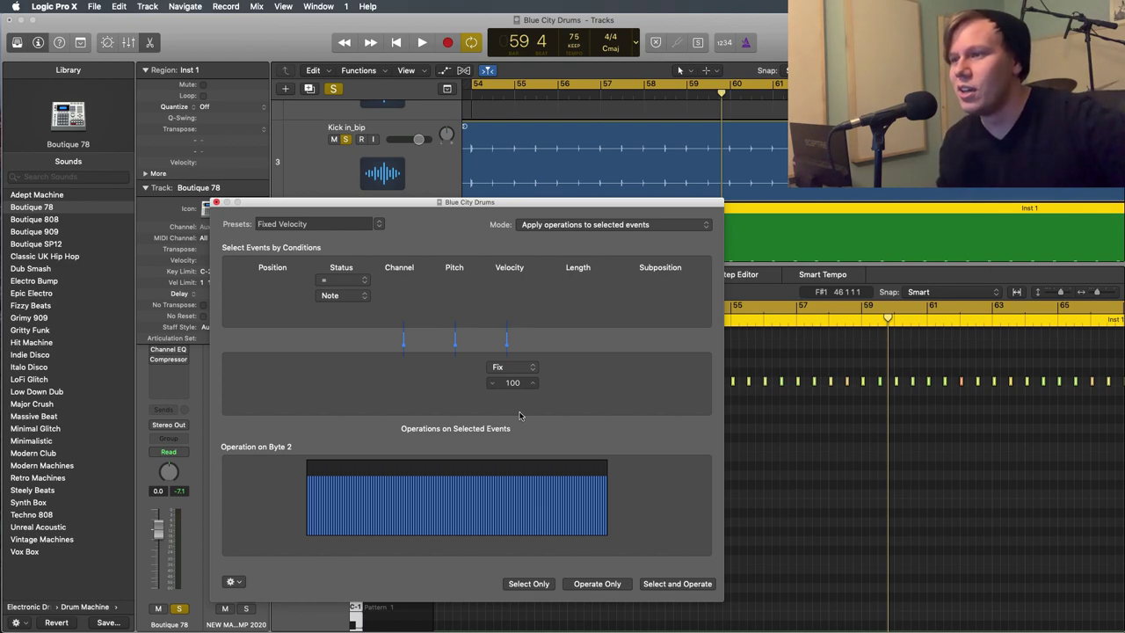
click(491, 383)
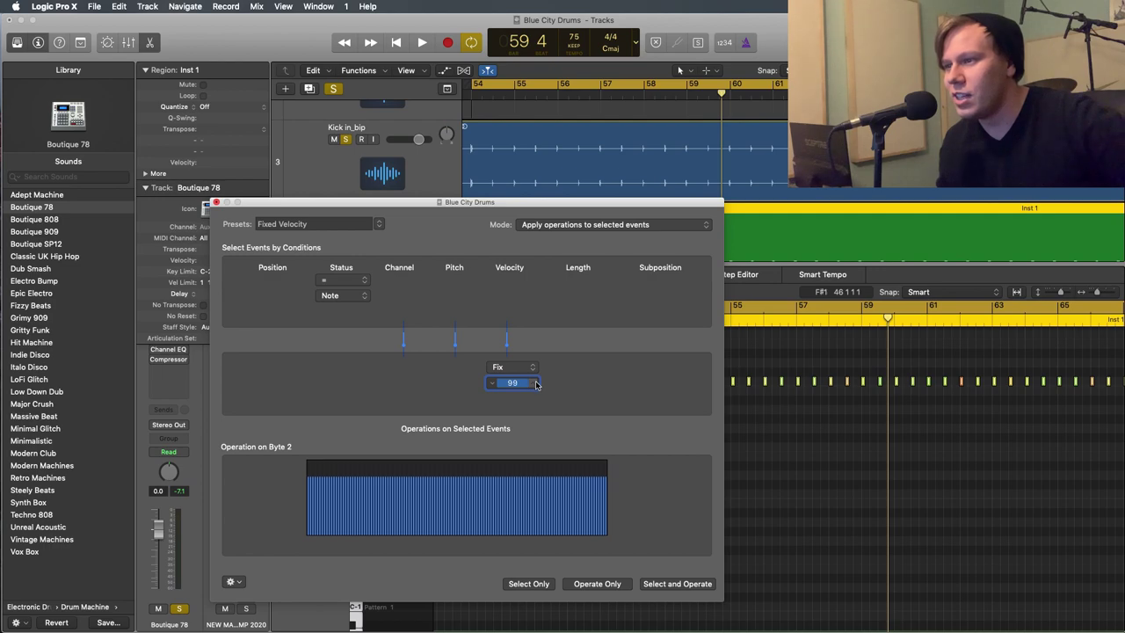
click(532, 383)
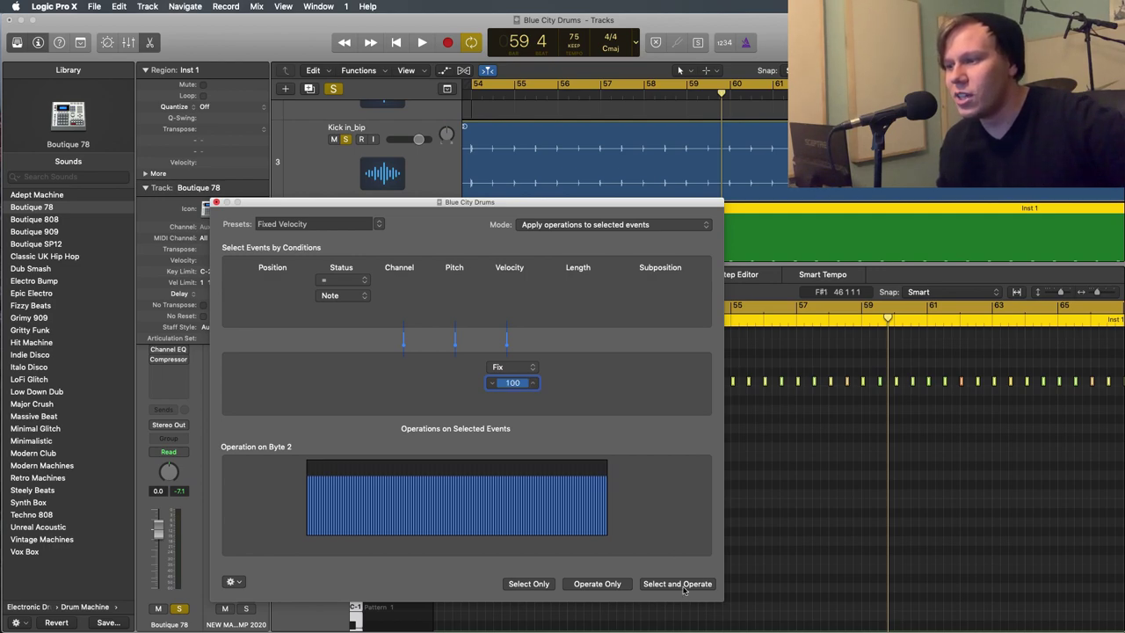
click(680, 585)
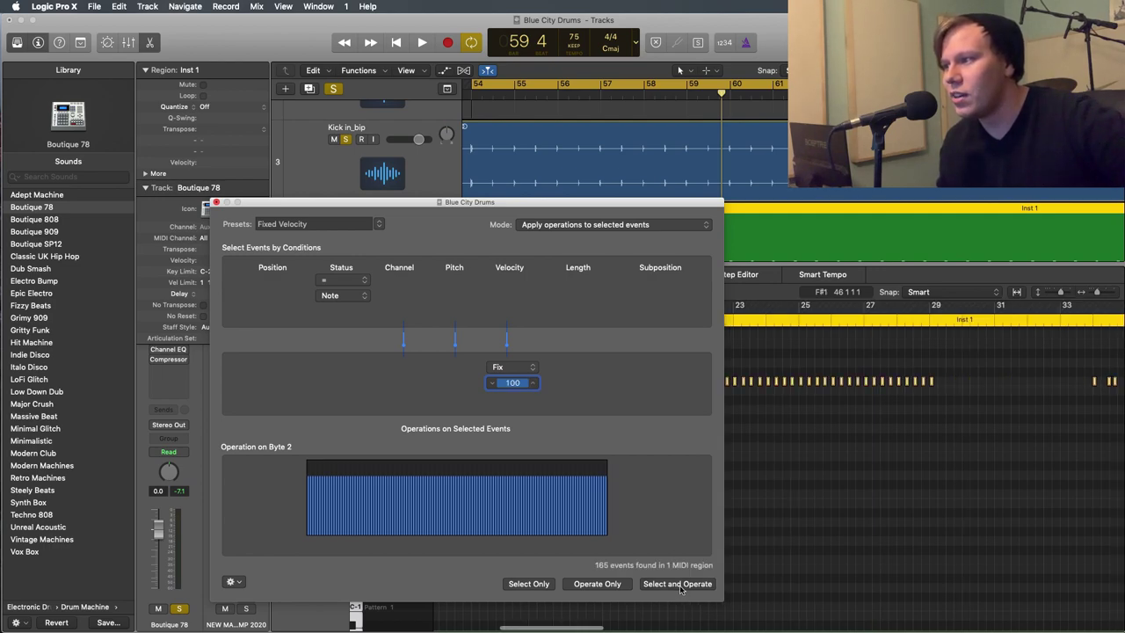
scroll(811, 524, right, 5)
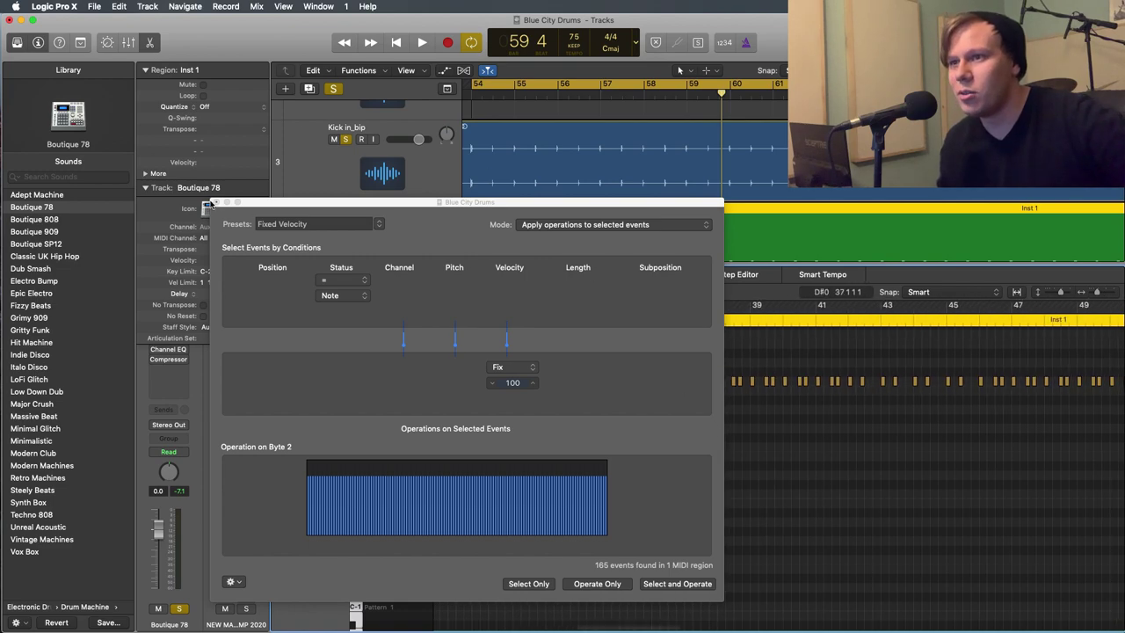
key(super+w)
scroll(876, 398, right, 15)
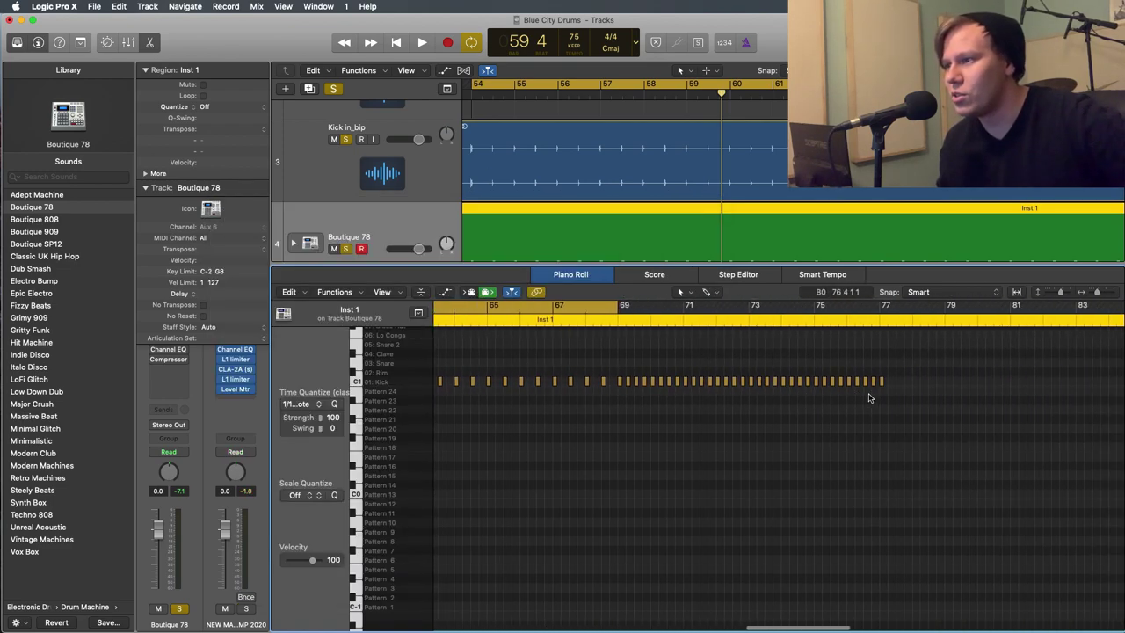